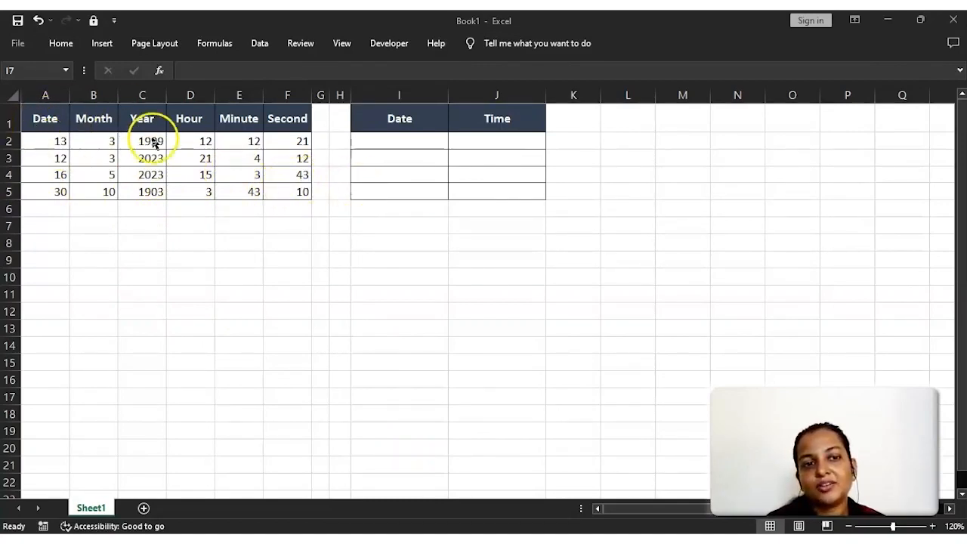
- Start a DATE function formula in cell I2 under the Date header
left_click(403, 139)
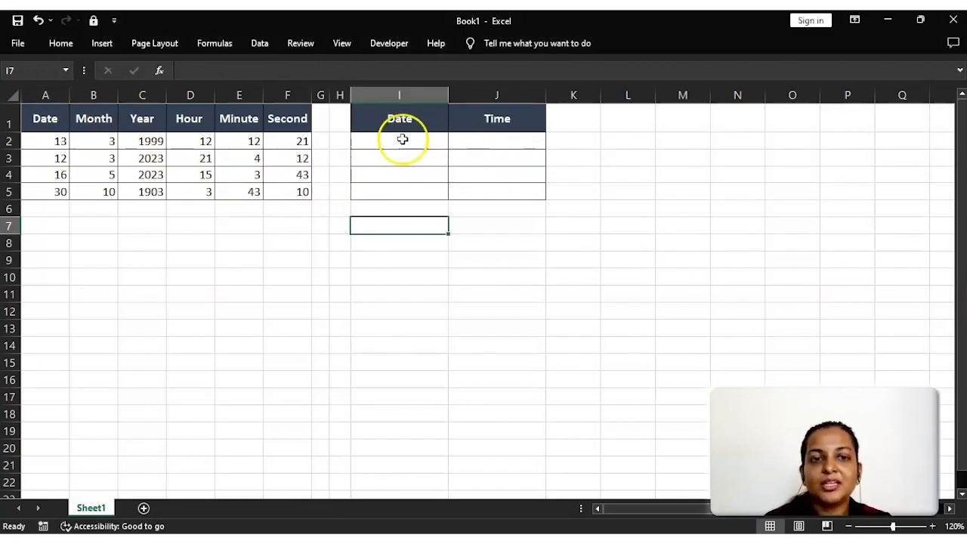
left_click(403, 139)
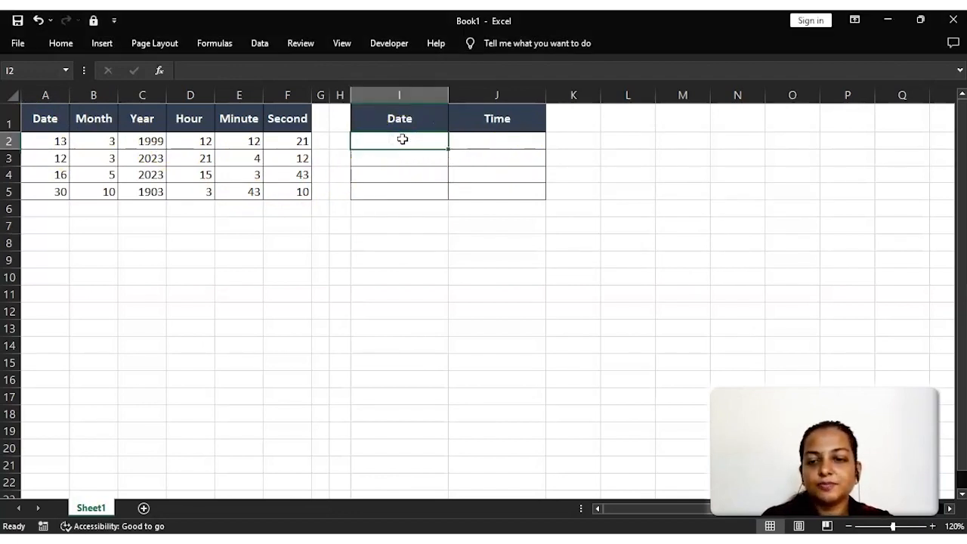
type("=date")
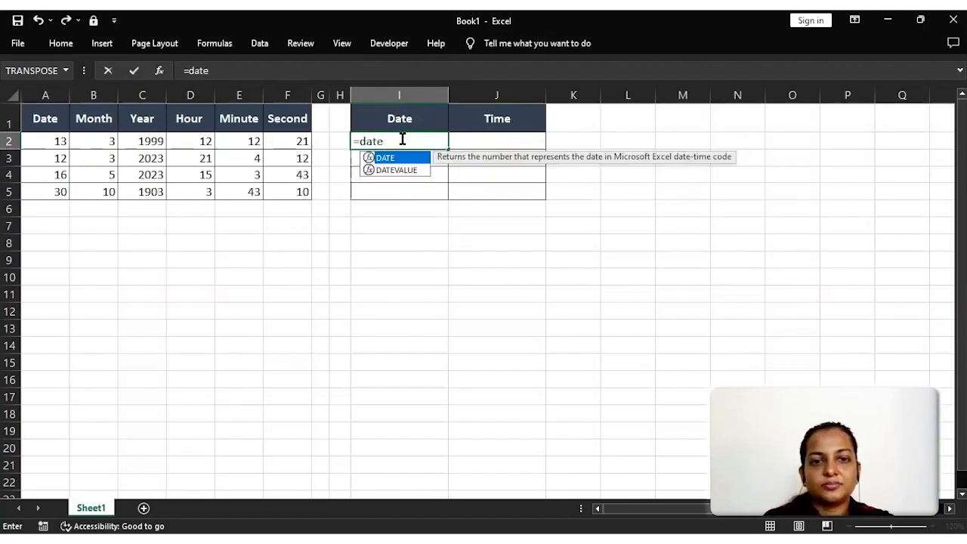
key("Tab")
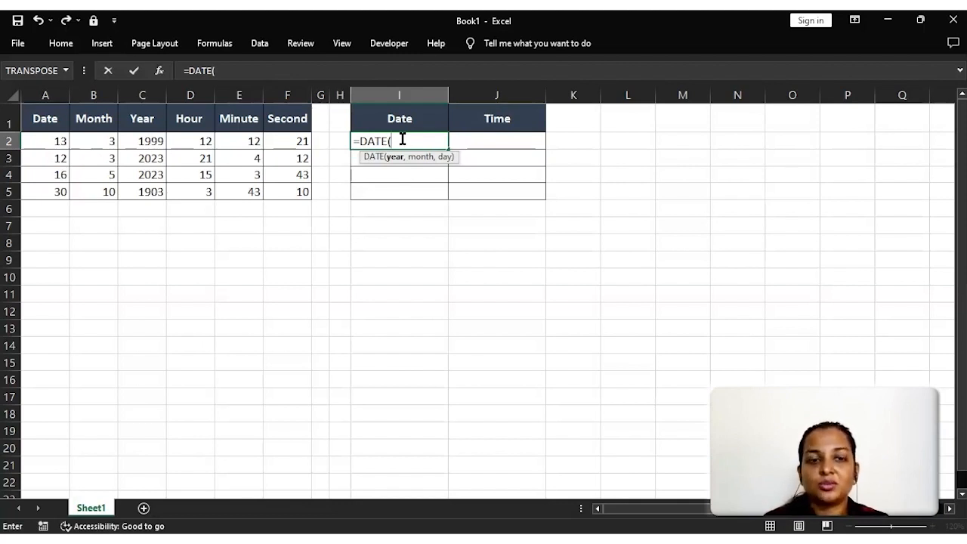
key("Left")
key("Left")
key("Left")
key("Left")
key("Left")
key("Left")
key("Left")
key("Left")
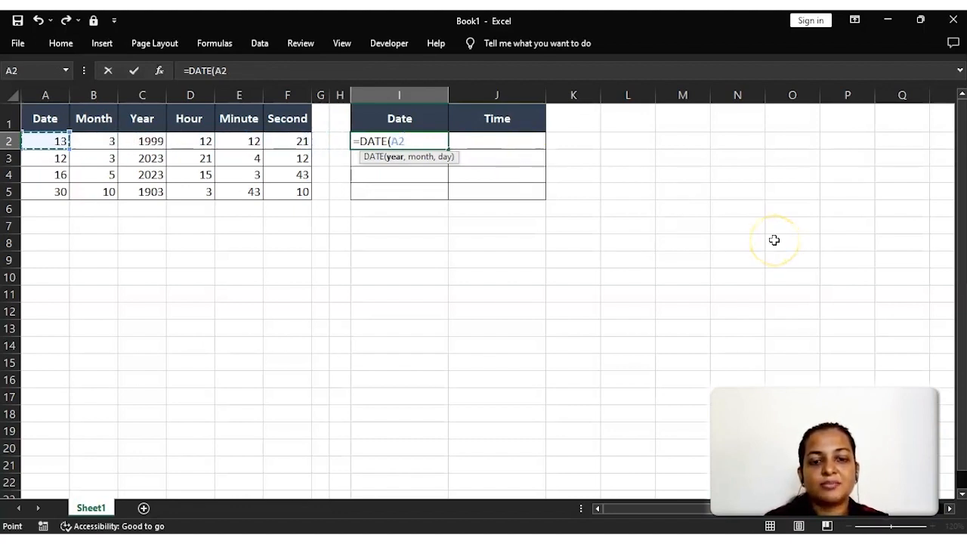
type(",")
key("Left")
key("Left")
key("Left")
key("Left")
key("Left")
key("Left")
key("Left")
key("Left")
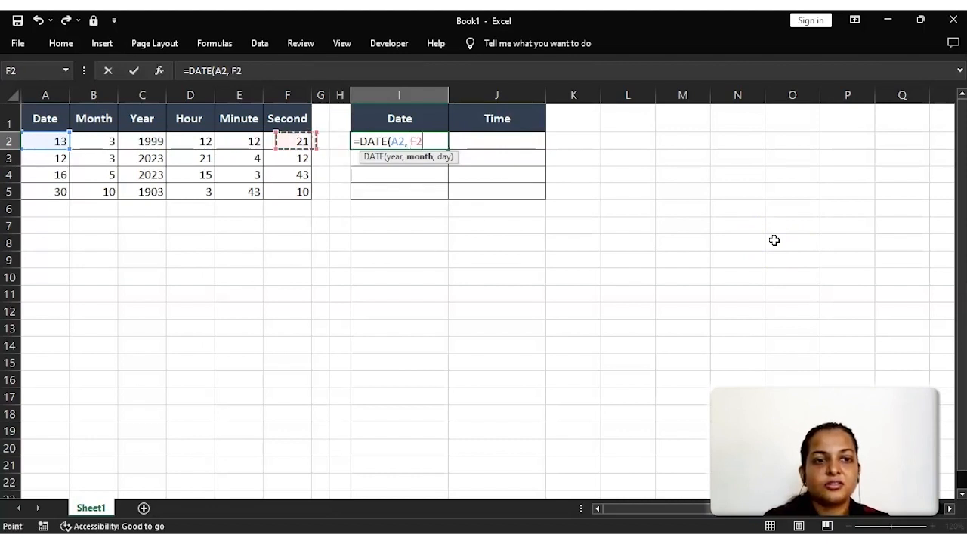
key("Right")
type(",")
key("BackSpace")
key("BackSpace")
key("BackSpace")
key("BackSpace")
key("BackSpace")
key("BackSpace")
key("BackSpace")
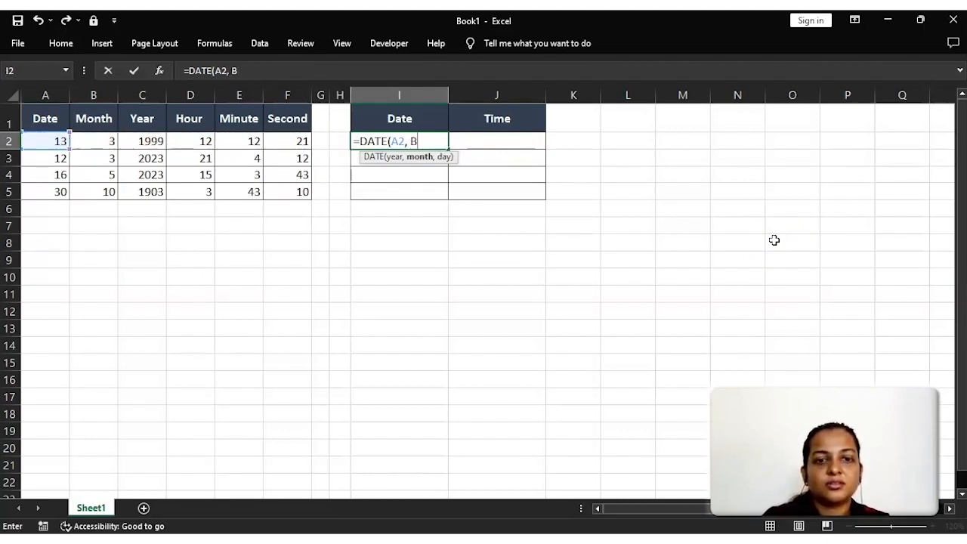
- Complete the I2 formula as =DATE(C2, B2, A2), using the Year, Month and Date cells of row 2
key("Left")
key("Left")
key("Left")
key("Left")
key("Left")
key("Left")
key("Left")
key("Right")
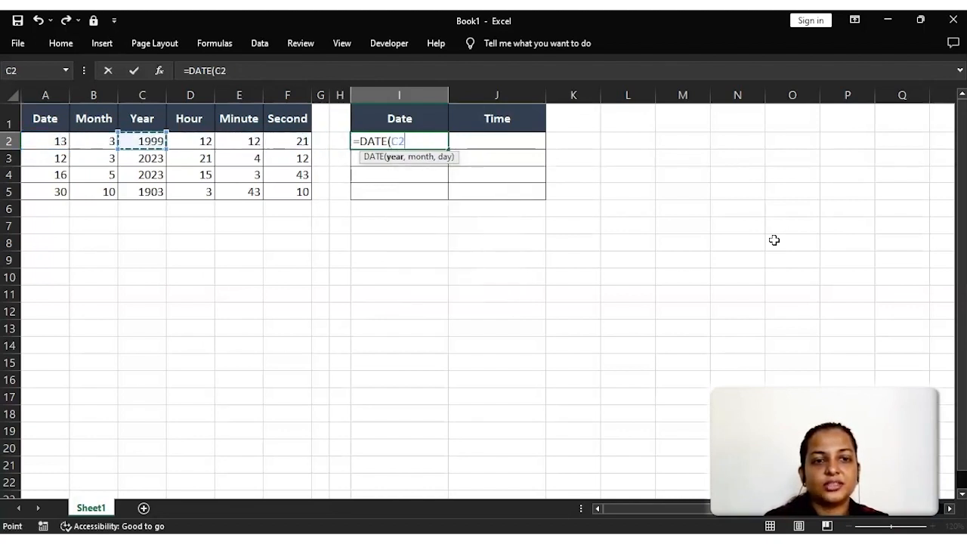
type(",")
key("Left")
key("Left")
key("Left")
key("Left")
key("Left")
key("Left")
key("Left")
type(",")
key("Left")
key("Left")
key("Left")
key("Left")
key("Left")
key("Left")
key("Left")
key("Left")
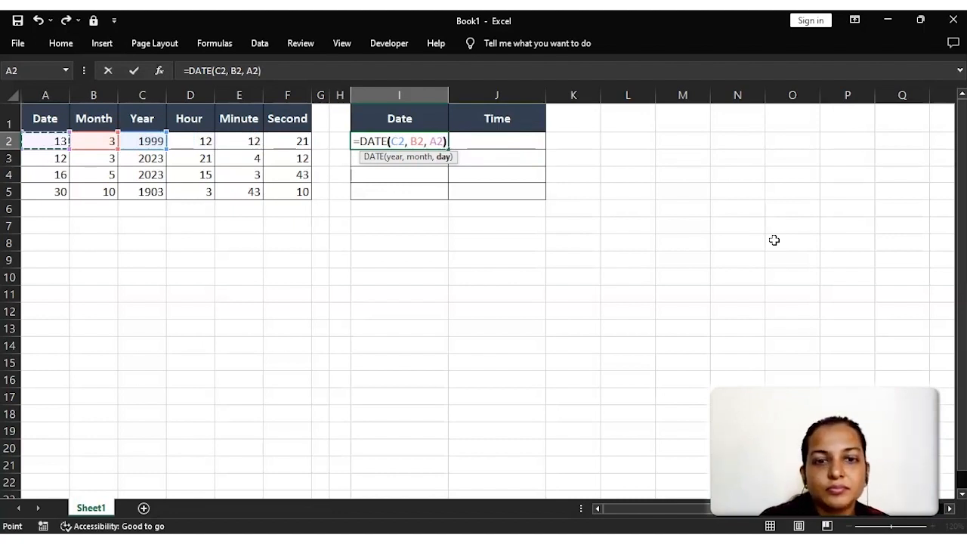
type(")")
key("Return")
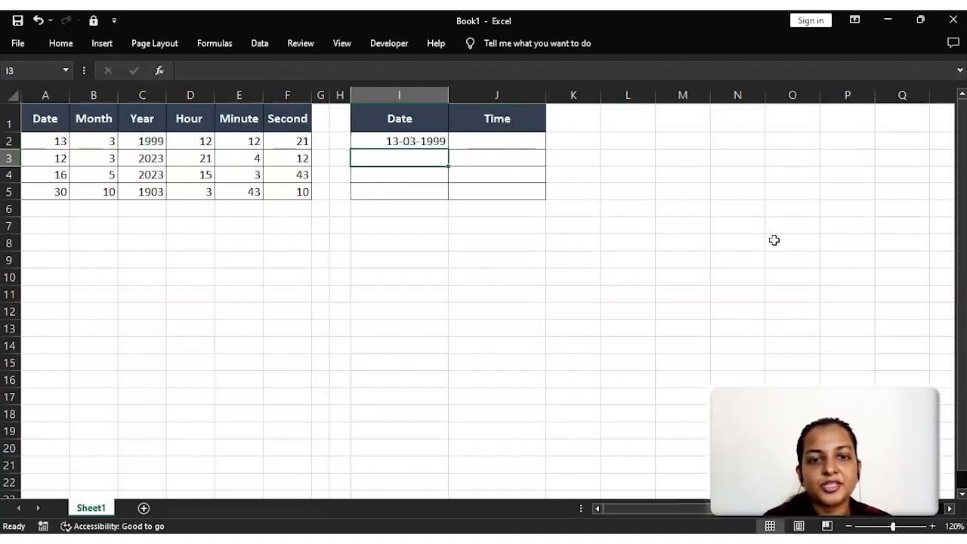
- Fill the DATE formula from I2 down through I5
key("Up")
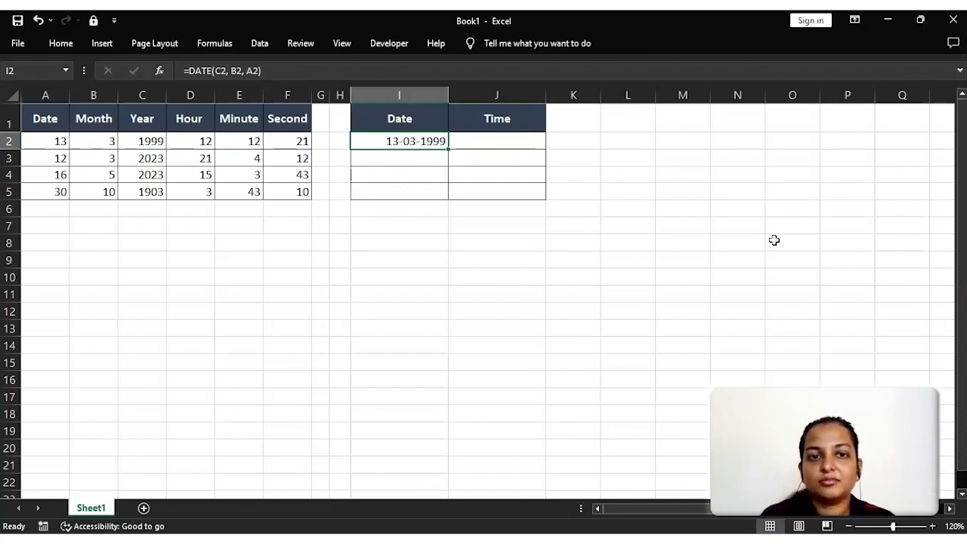
key("shift+Down")
key("shift+Down")
key("shift+Down")
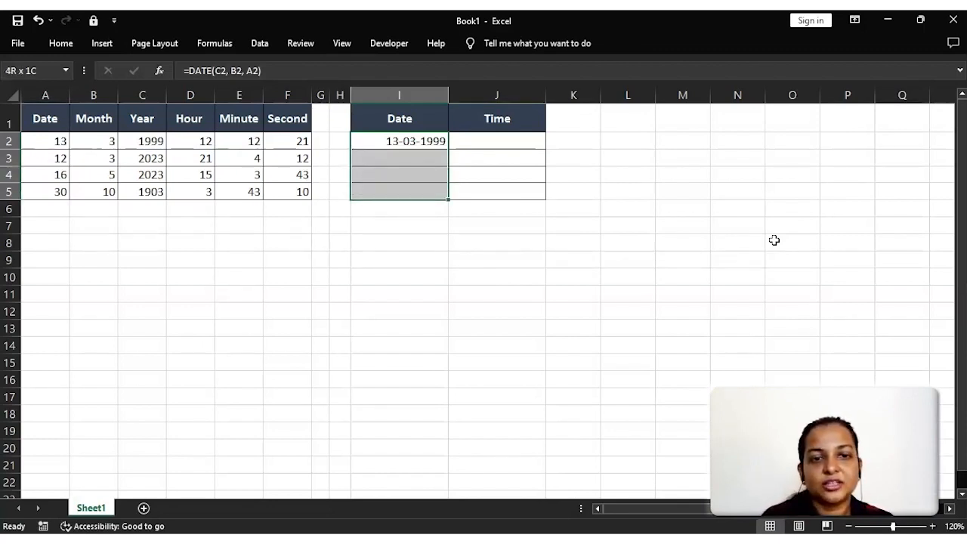
key("ctrl+d")
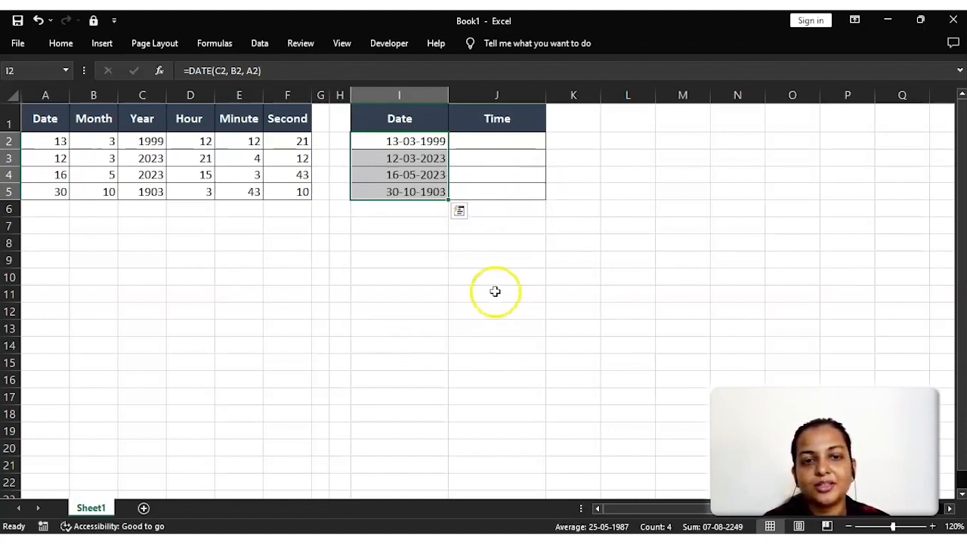
- Start a TIME function formula in cell J2 with D2 as the hour argument
left_click(536, 176)
left_click(508, 143)
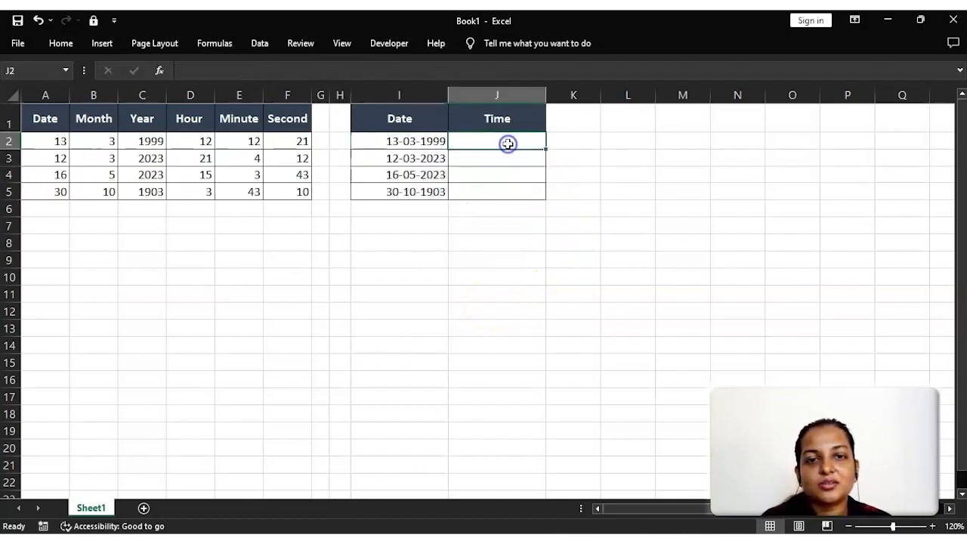
type("=time")
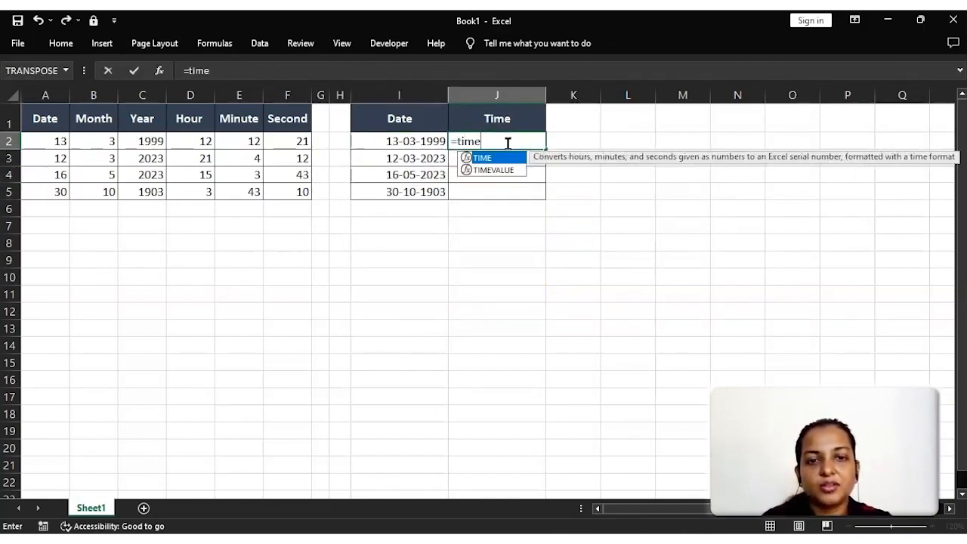
key("Tab")
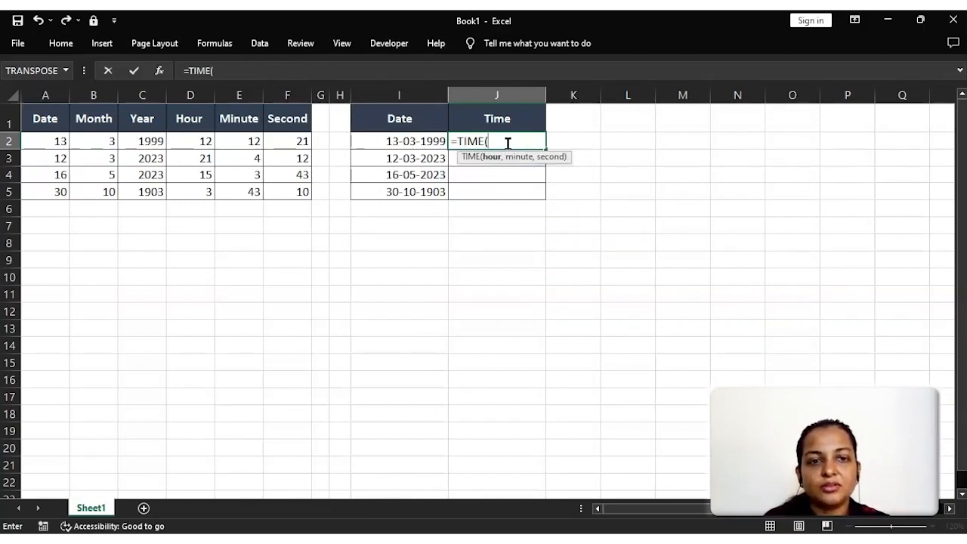
key("Left")
key("Left")
key("Left")
key("Left")
key("Left")
key("Left")
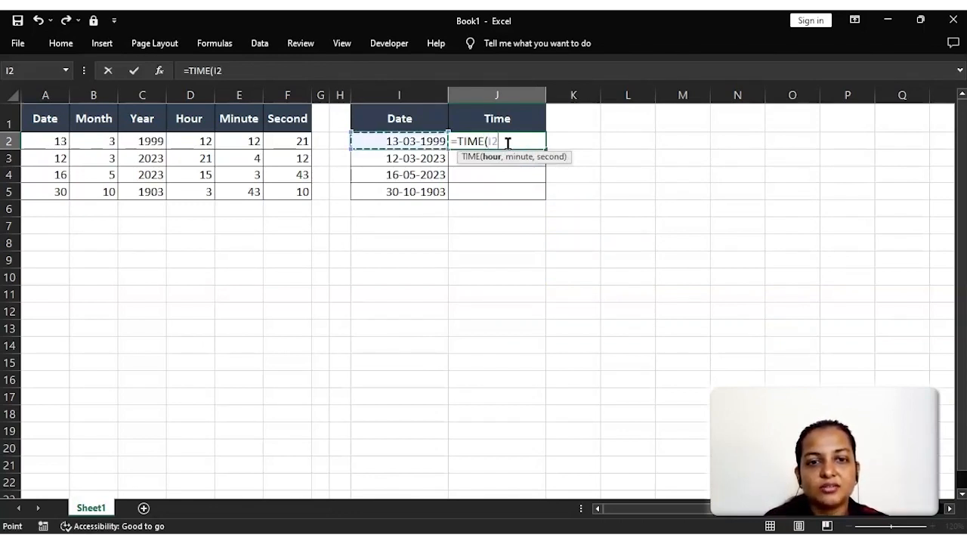
type(",")
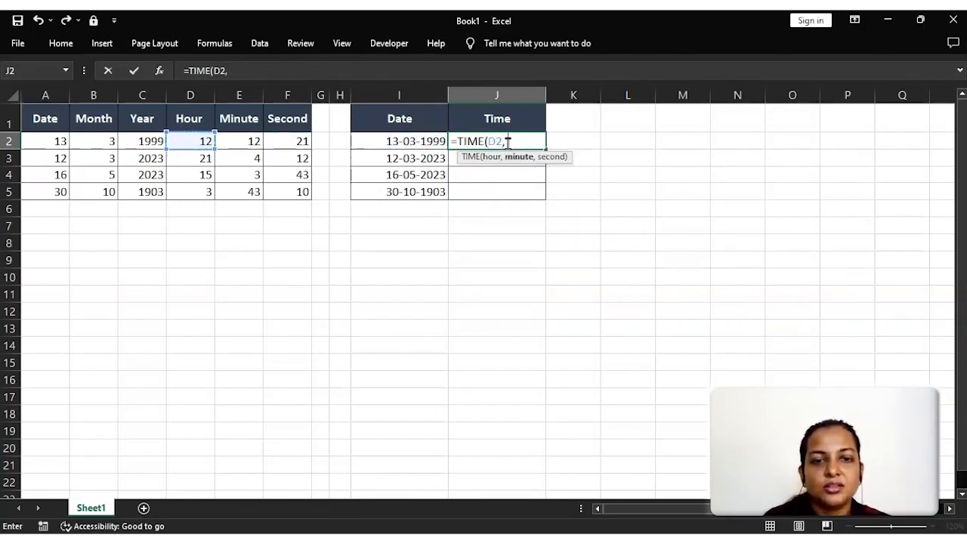
- Complete the J2 formula as =TIME(D2, E2, F2), adding the Minute and Second cells as arguments
key("ctrl+Left")
key("ctrl+Left")
key("ctrl+Left")
key("Right")
key("Right")
key("Right")
key("Right")
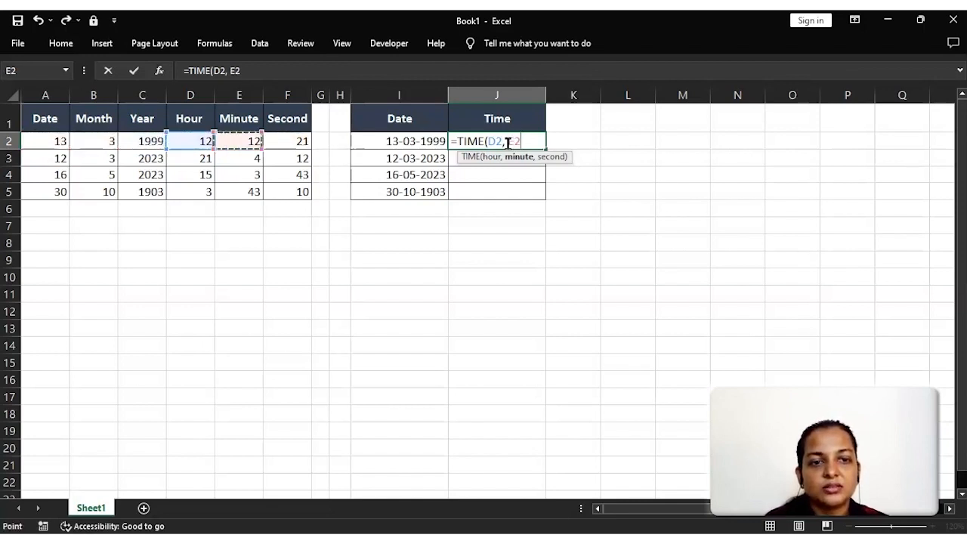
type(",")
key("ctrl+Left")
key("ctrl+Left")
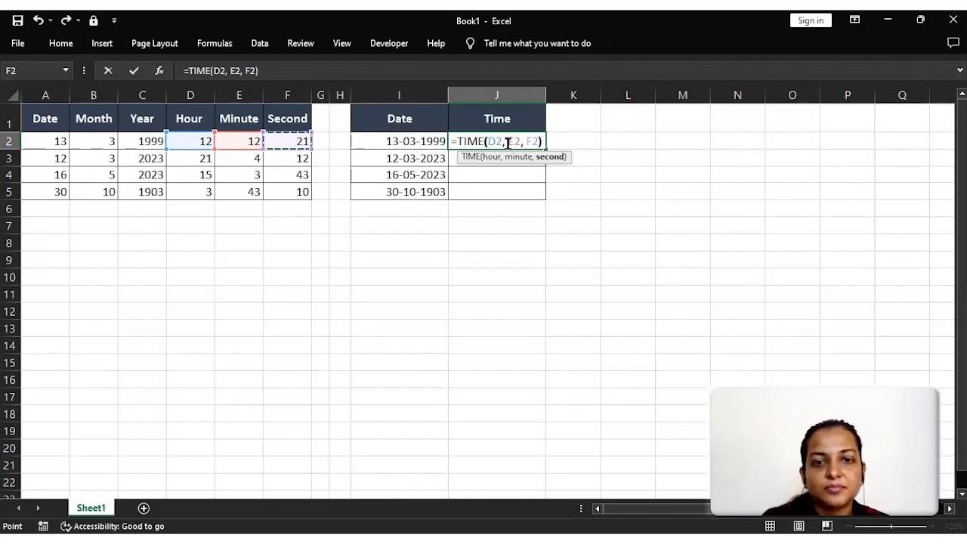
type(")")
key("Return")
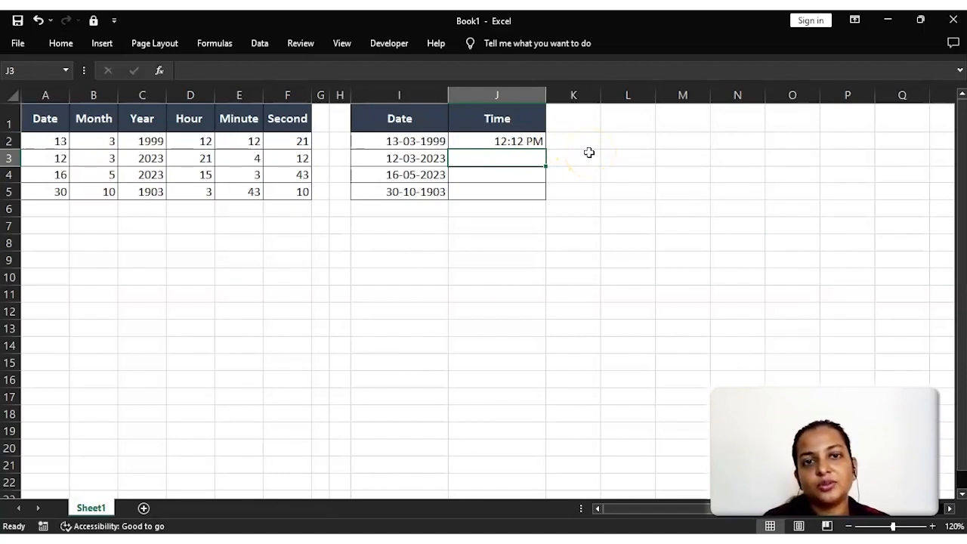
- Fill the TIME formula from J2 down through J5
key("Up")
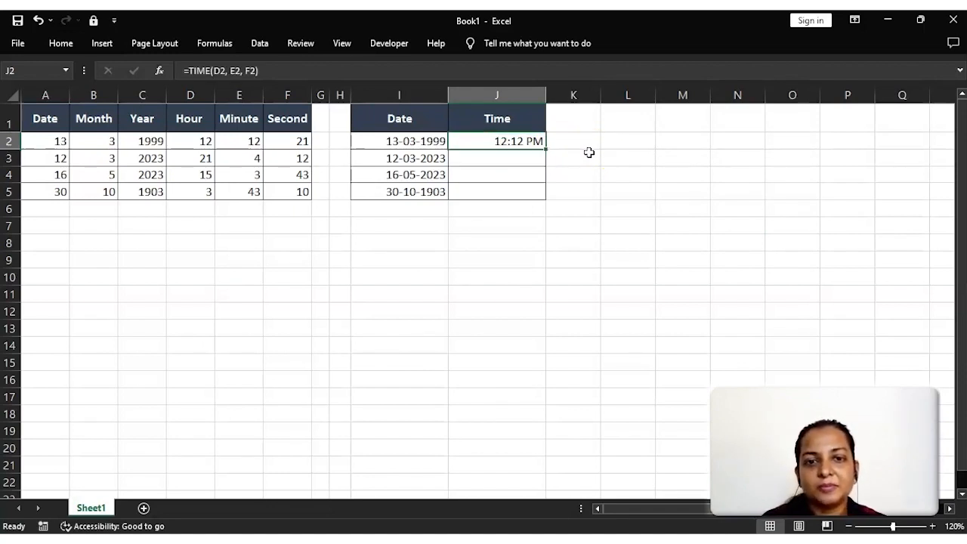
key("shift+Down")
key("shift+Down")
key("shift+Down")
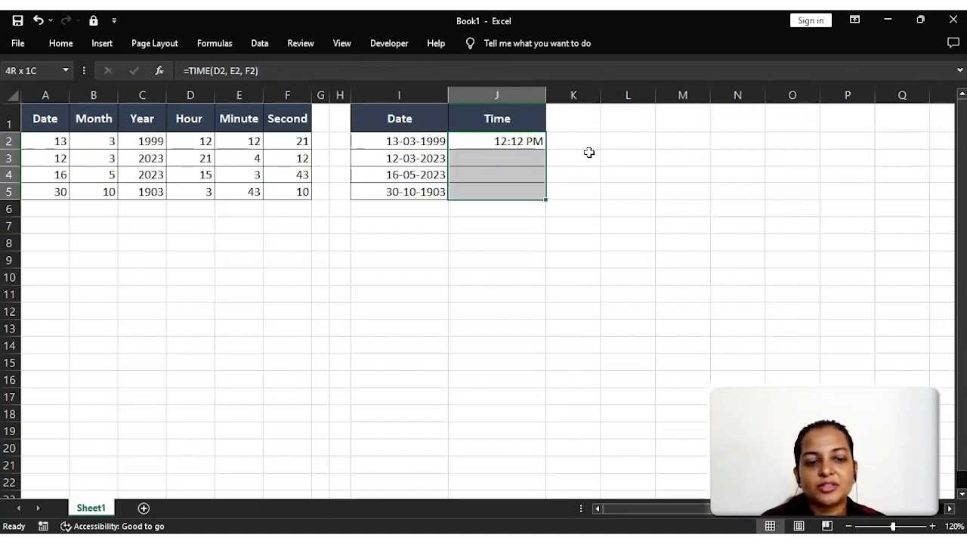
key("ctrl+d")
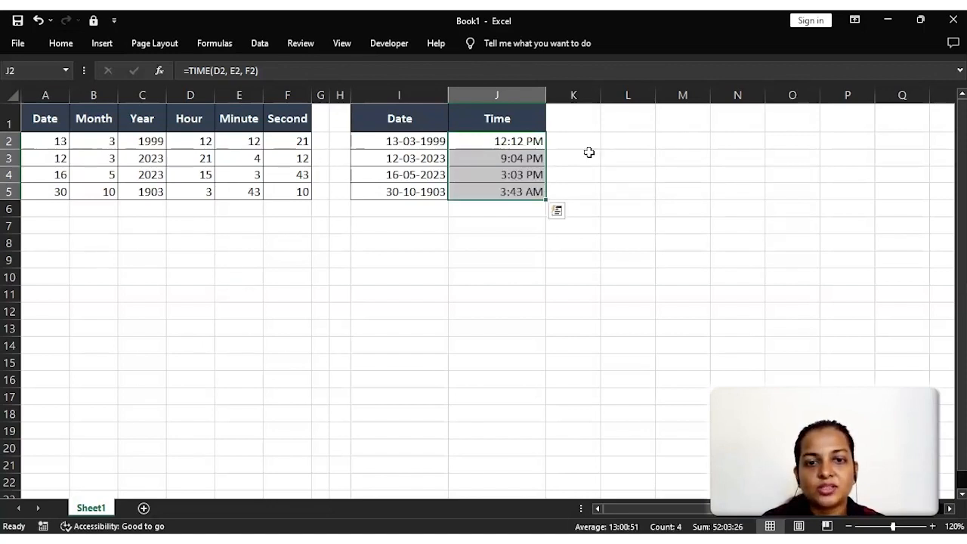
left_click(589, 152)
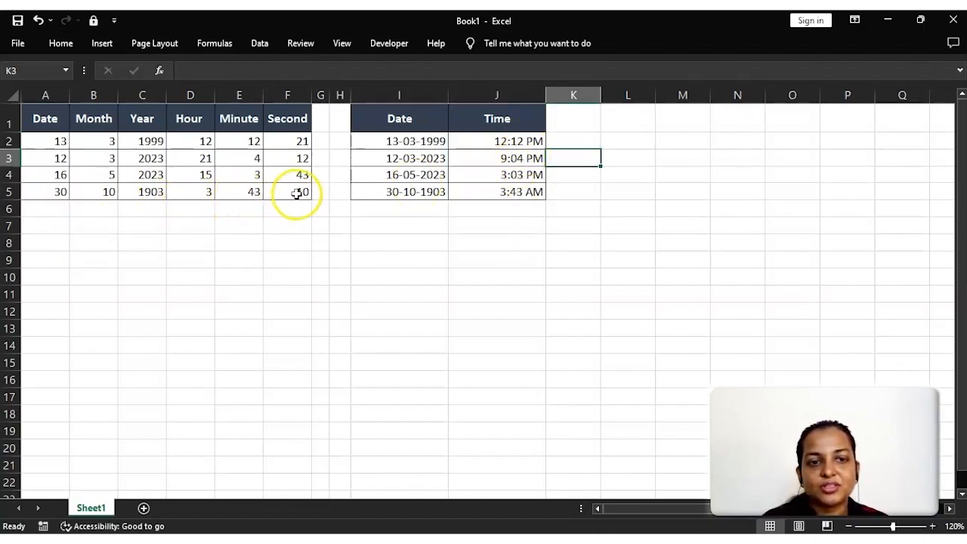
left_click(506, 192)
left_click(544, 202)
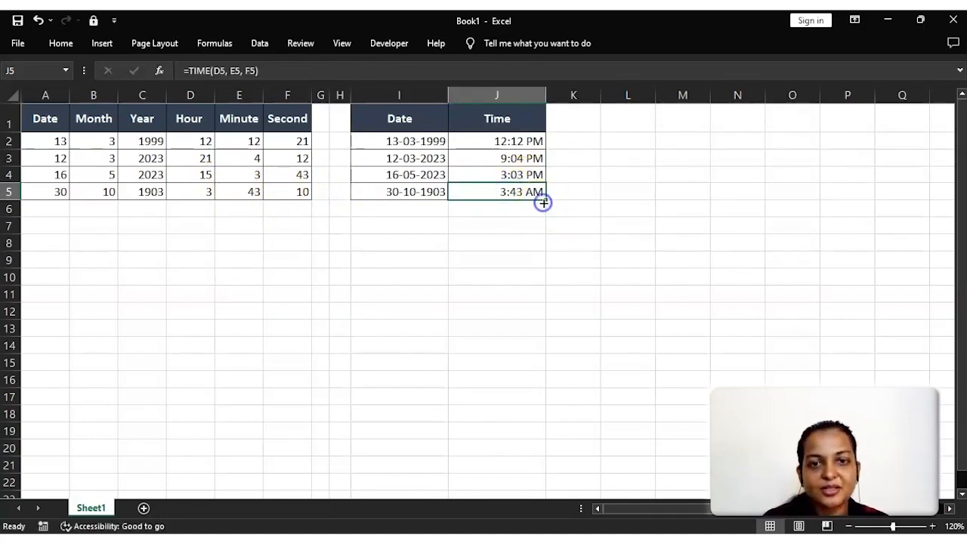
left_click(528, 191)
left_click(602, 191)
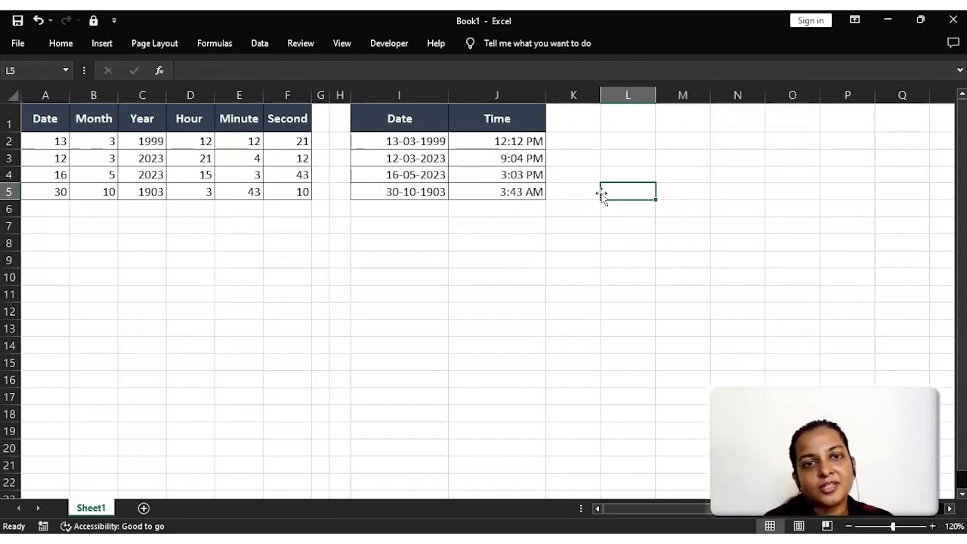
left_click(512, 190)
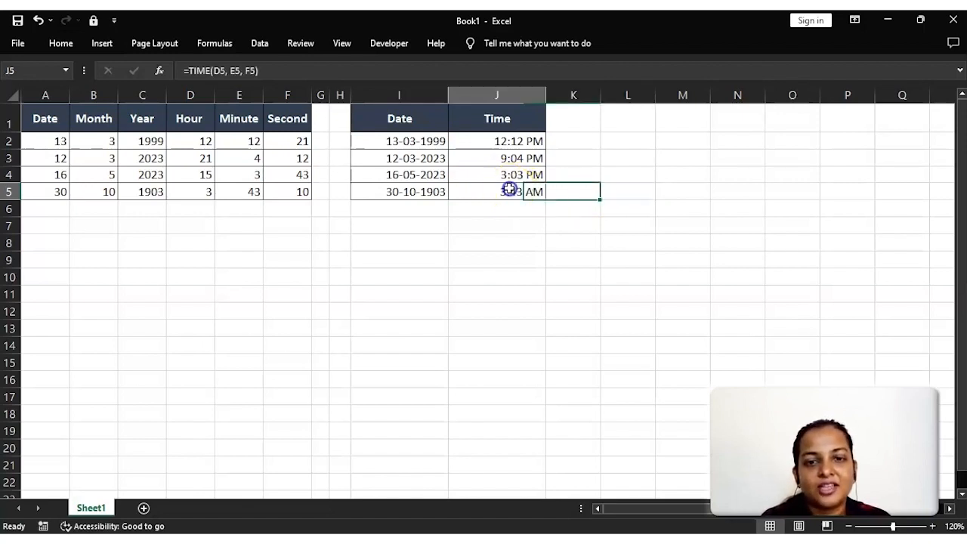
left_click(468, 223)
left_click(612, 145)
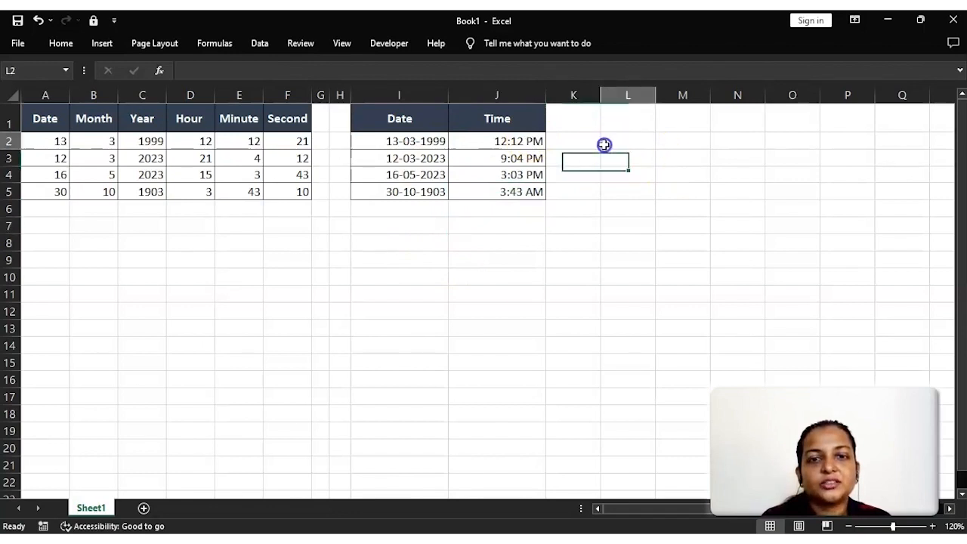
- Copy the combined dates in I2:I5
left_click(395, 142)
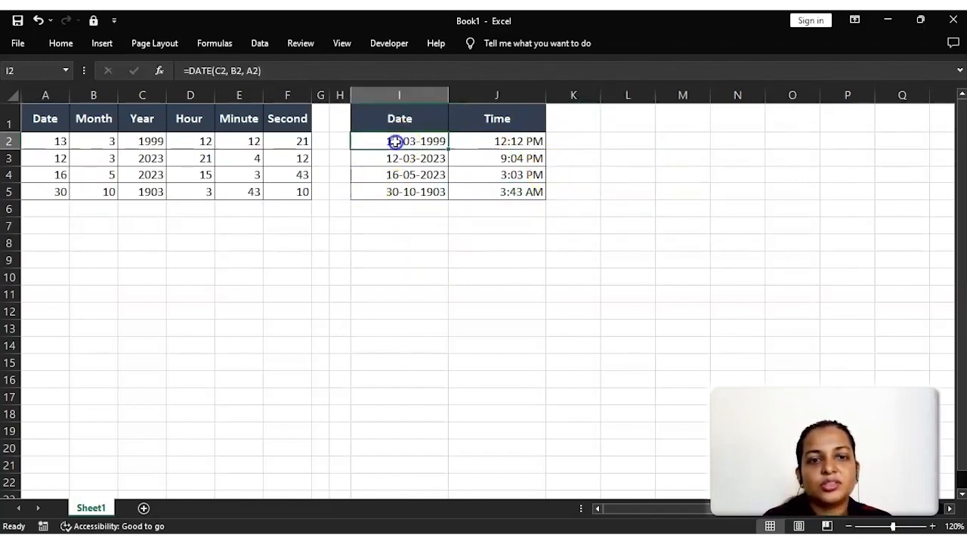
key("ctrl+shift+Down")
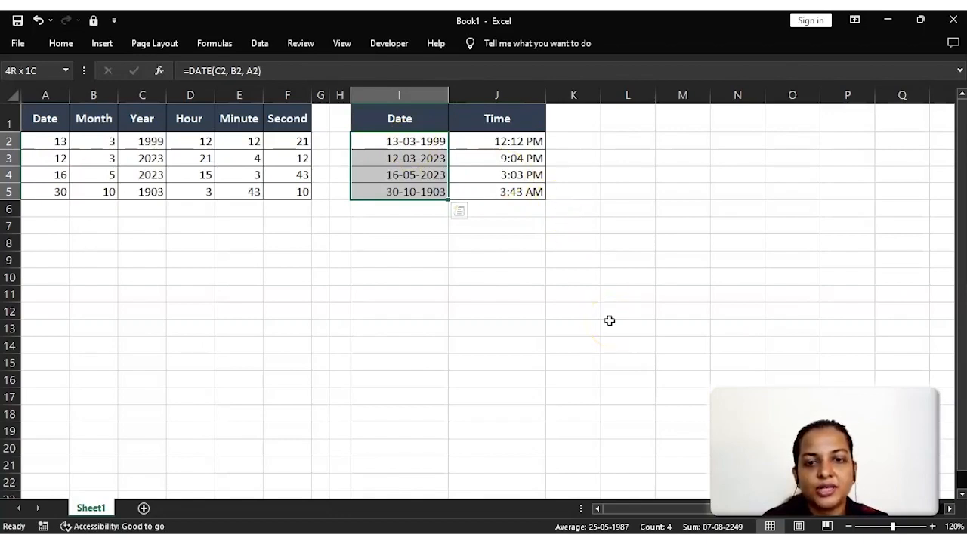
key("ctrl+c")
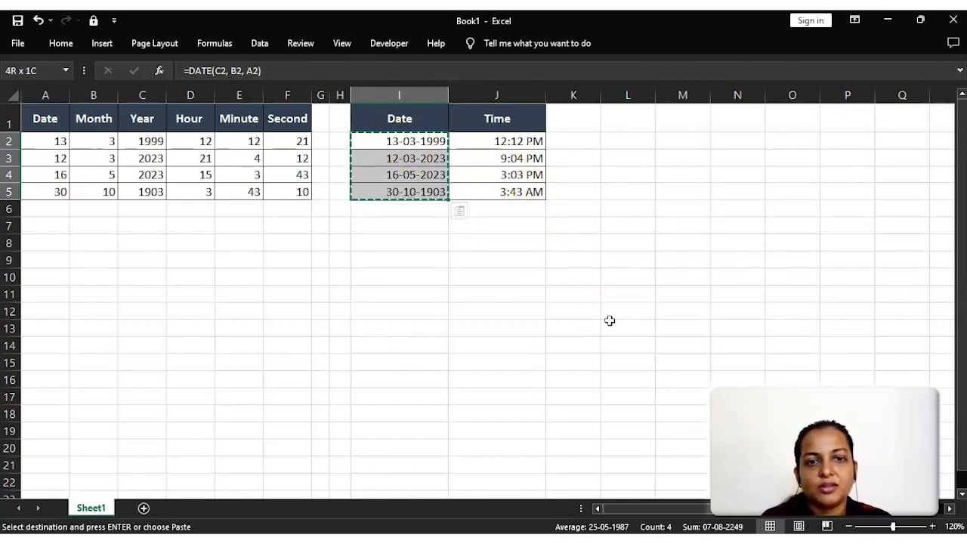
- Widen column L and paste the copied dates as values only into L2:L5
left_click_drag(656, 95, 691, 96)
left_click(641, 140)
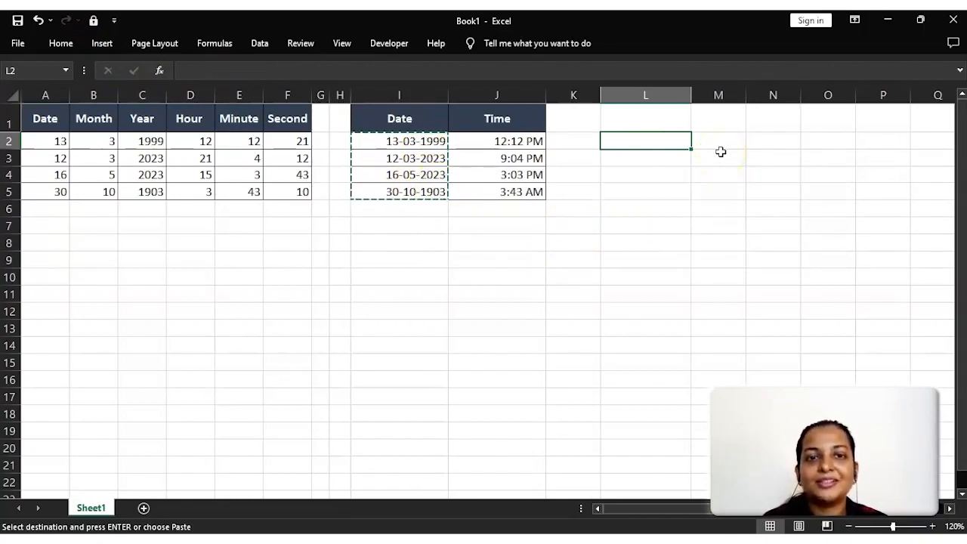
left_click(643, 137)
right_click(643, 138)
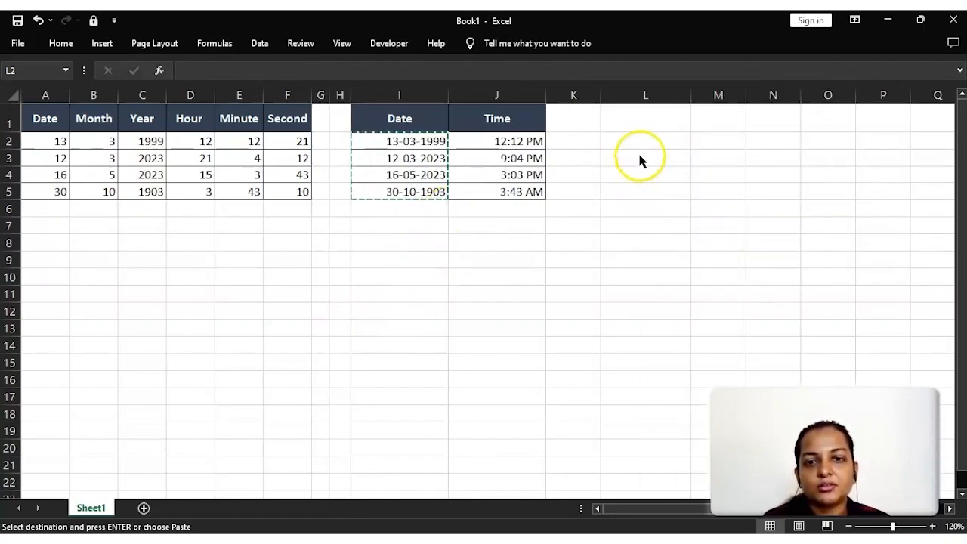
left_click(67, 45)
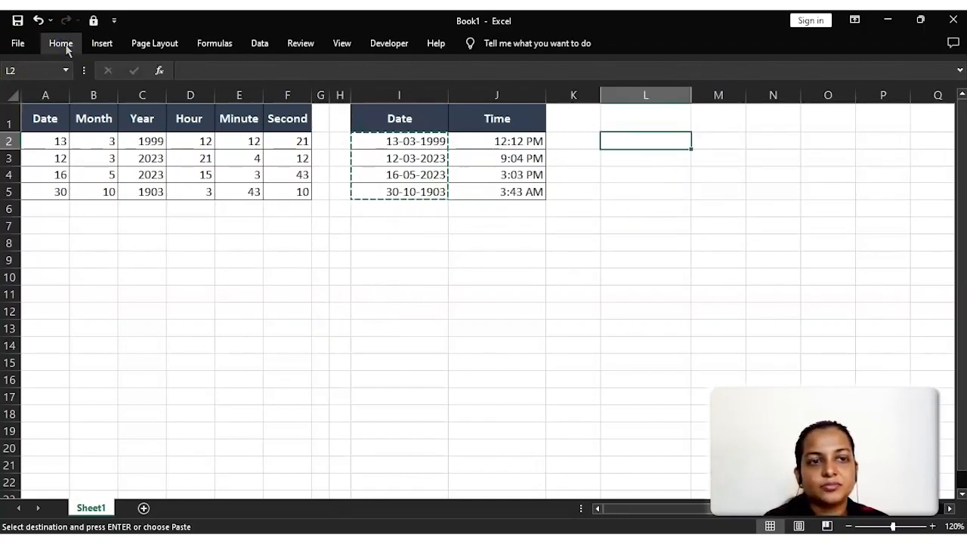
left_click(65, 46)
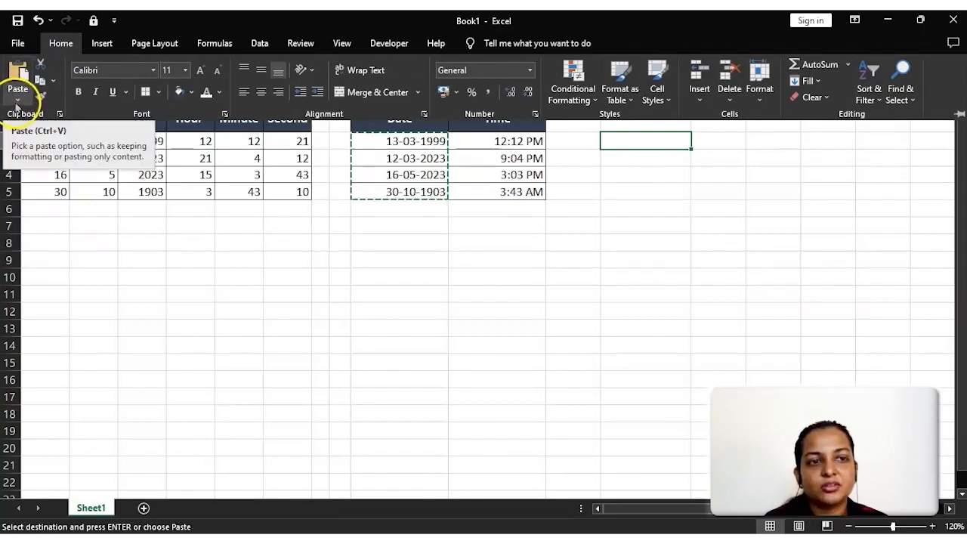
left_click(17, 105)
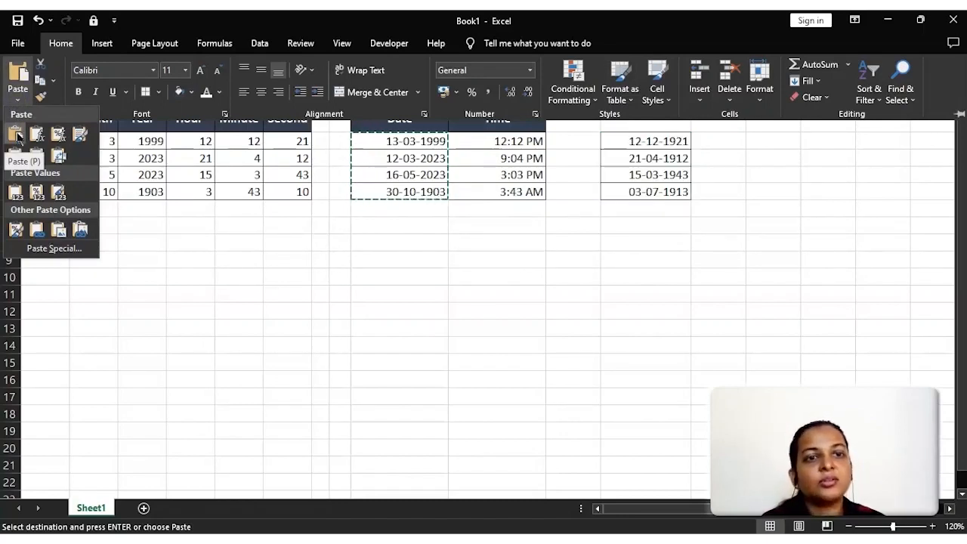
left_click(16, 194)
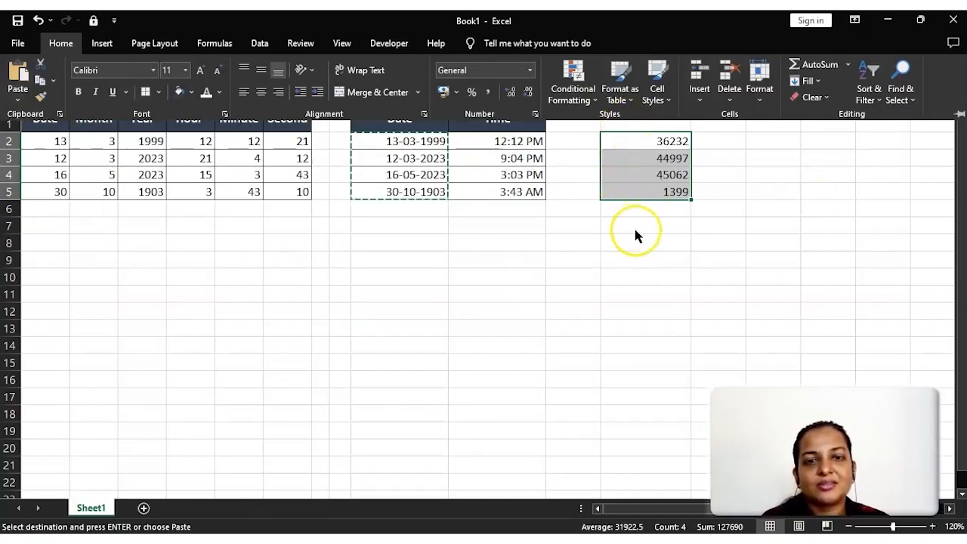
key("ctrl+F1")
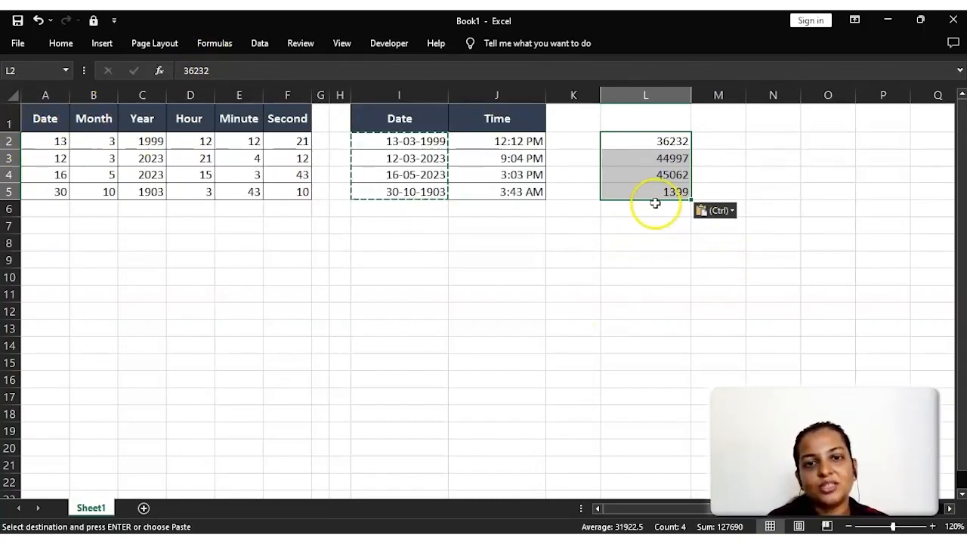
- Apply the Short Date number format to the pasted values in L2:L5
left_click(70, 44)
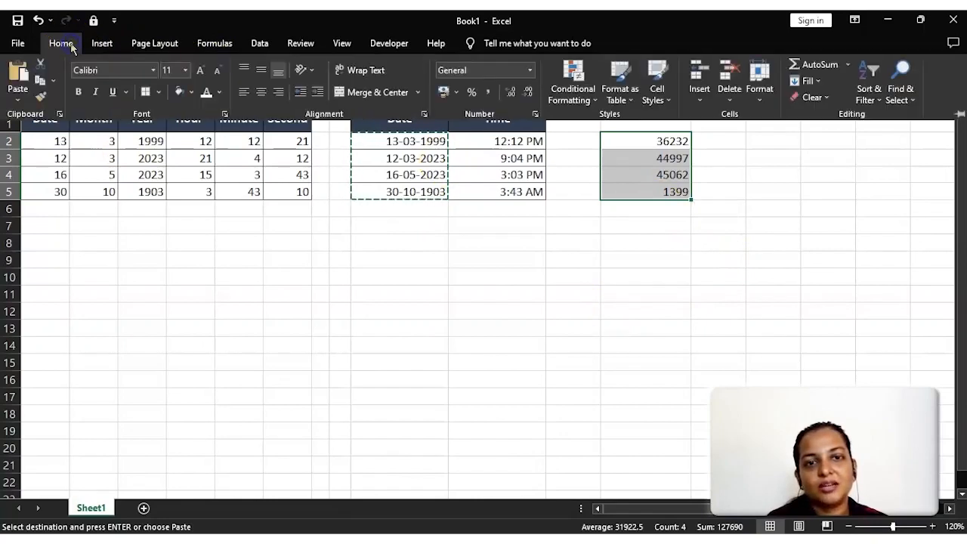
left_click(532, 73)
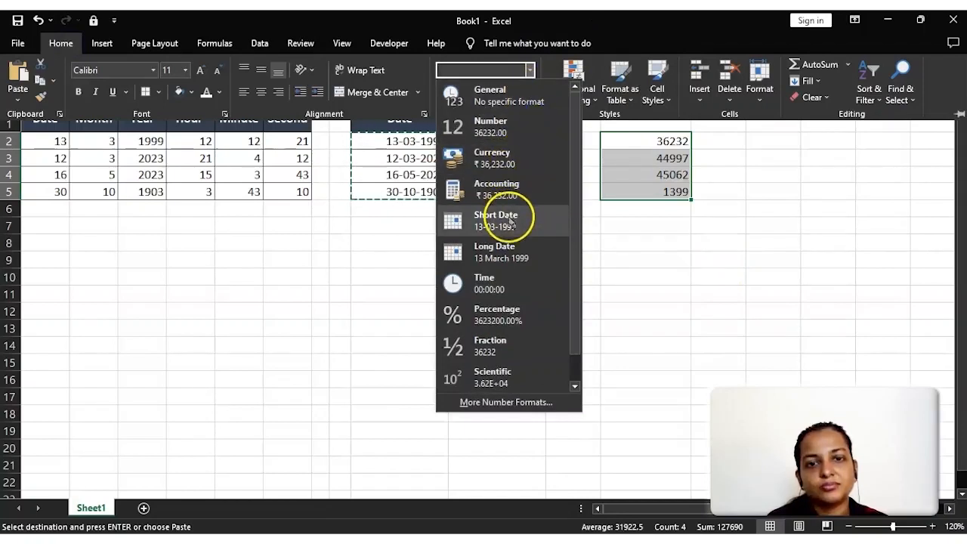
left_click(509, 219)
key("ctrl+F1")
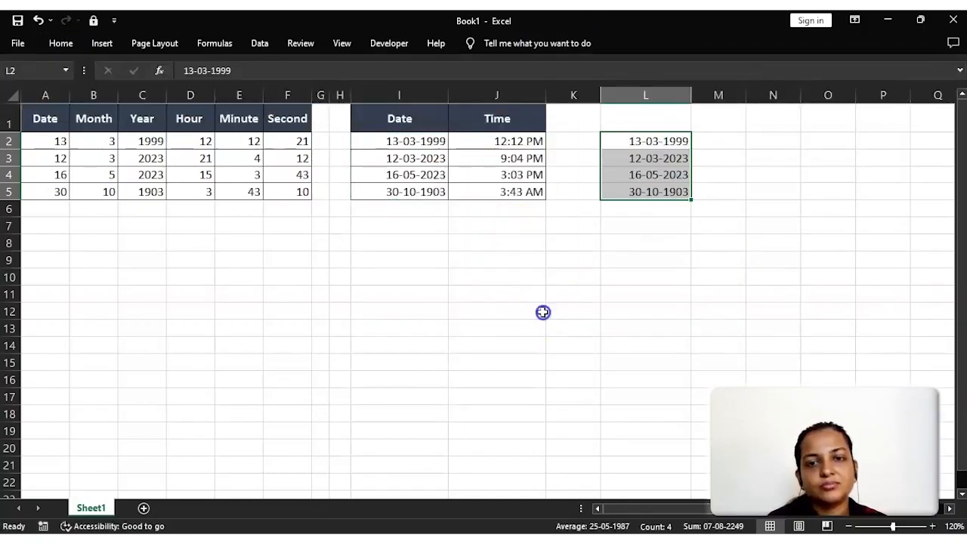
left_click(647, 273)
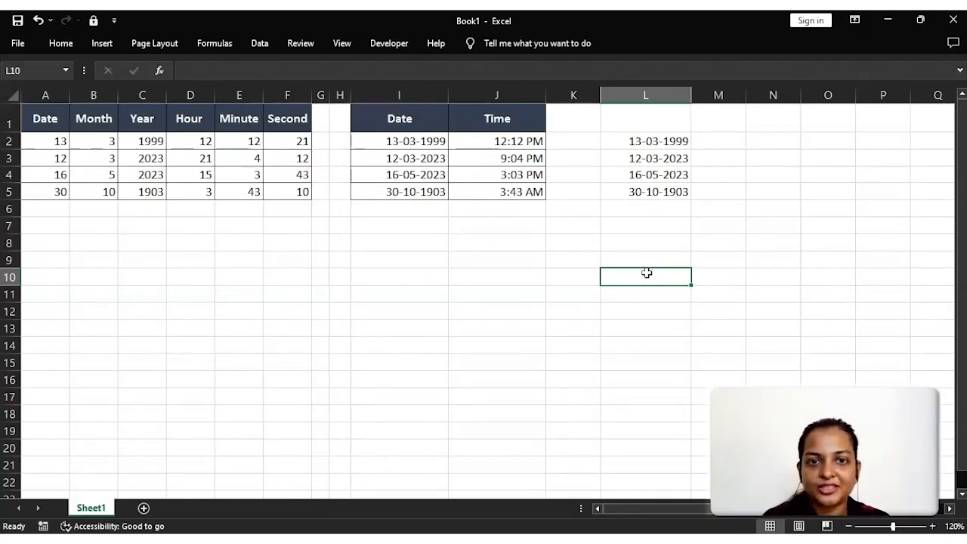
- Copy the combined times in J2:J5 and paste them as values only into J7:J10
left_click(515, 142)
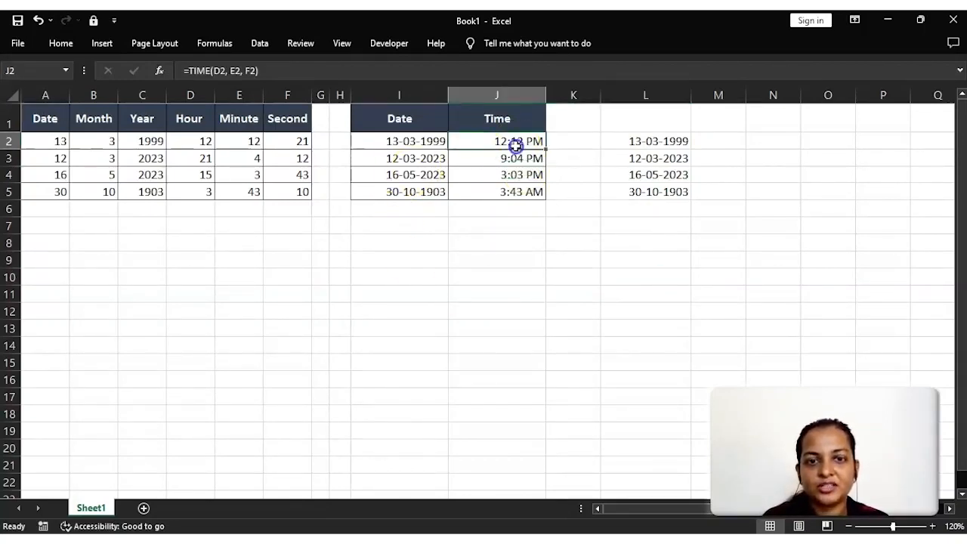
key("ctrl+shift+Down")
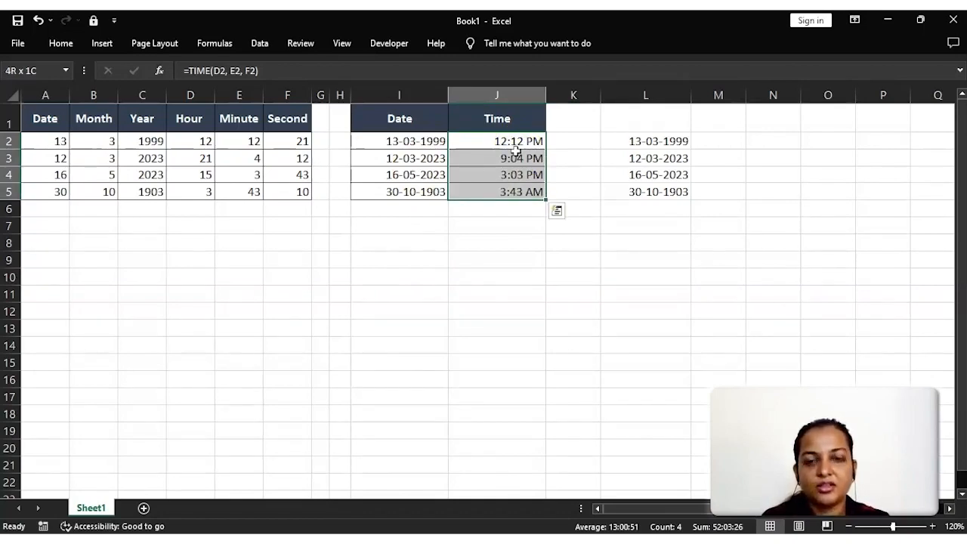
key("ctrl+c")
key("Right")
key("Right")
key("Down")
key("Down")
key("Down")
key("Down")
key("Left")
key("Down")
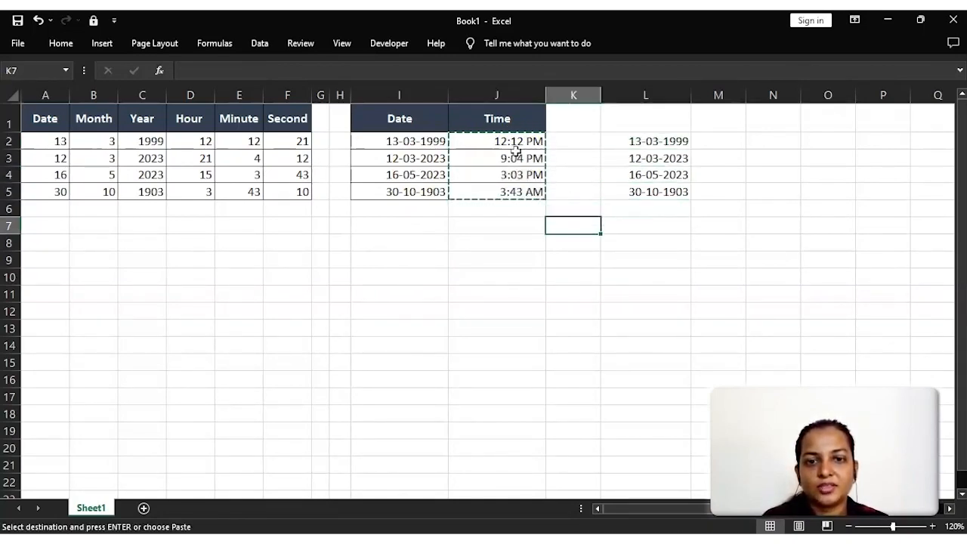
key("Left")
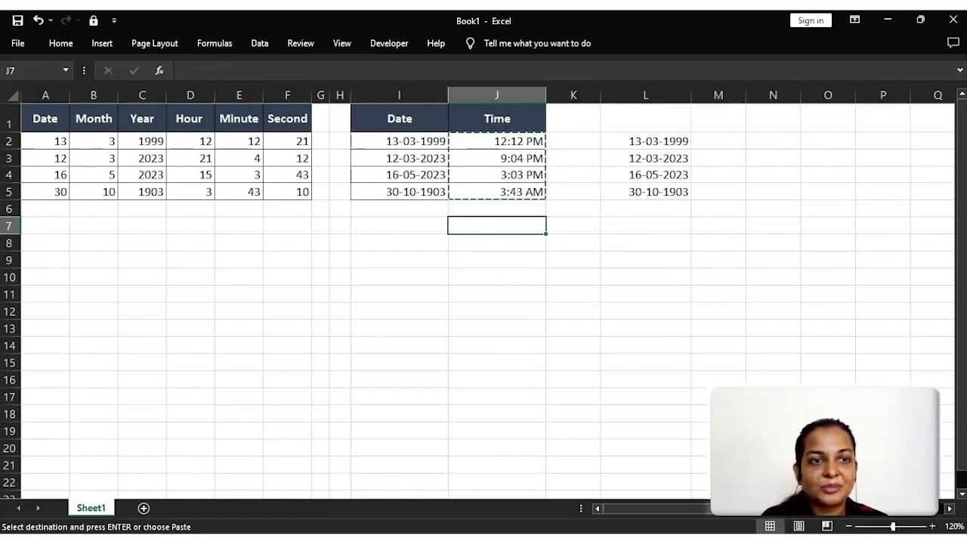
left_click(51, 44)
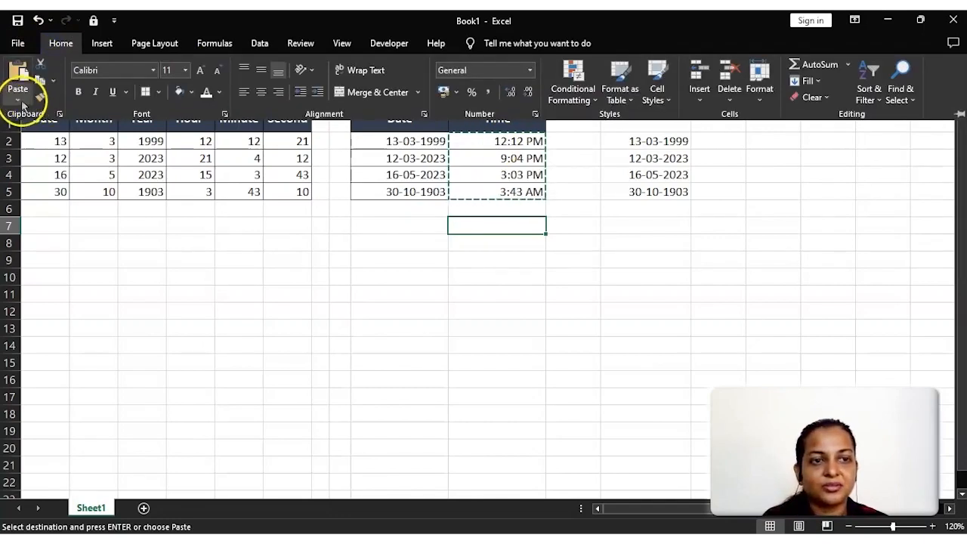
left_click(18, 98)
left_click(14, 194)
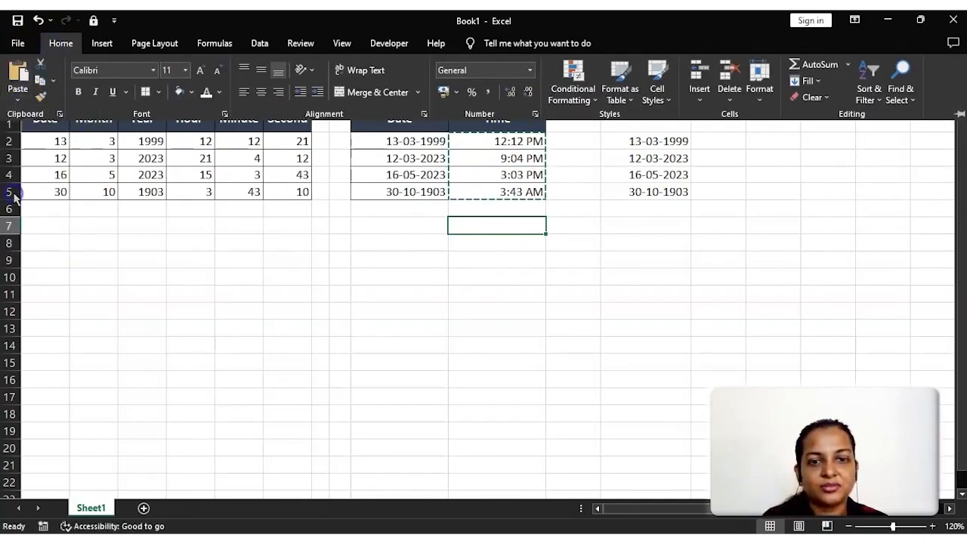
left_click(438, 346)
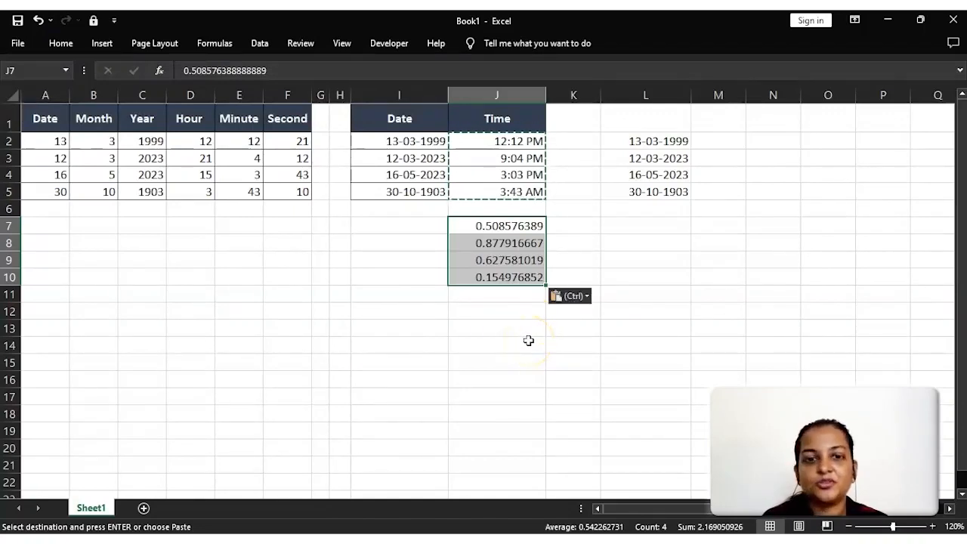
- Apply the Time number format to the pasted values in J7:J10
left_click(63, 45)
left_click(531, 70)
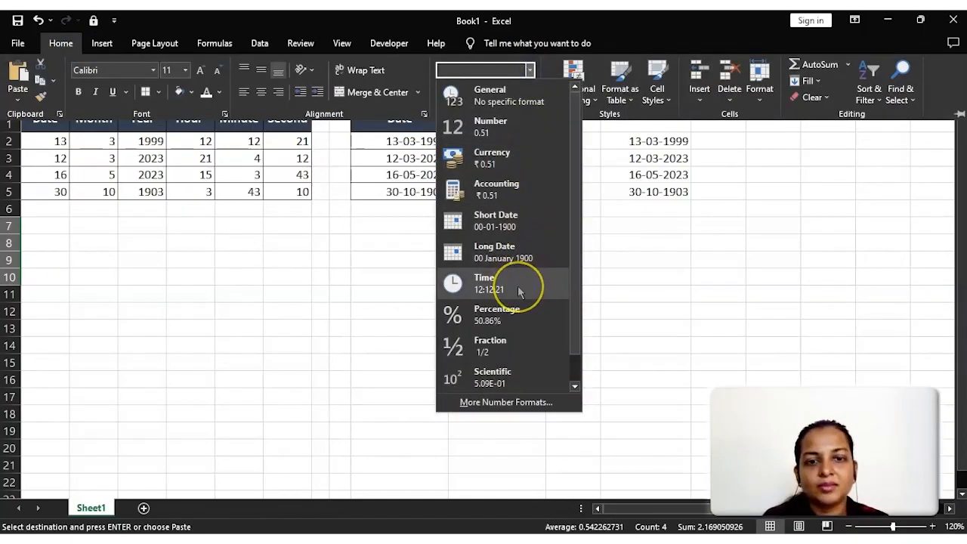
left_click(517, 289)
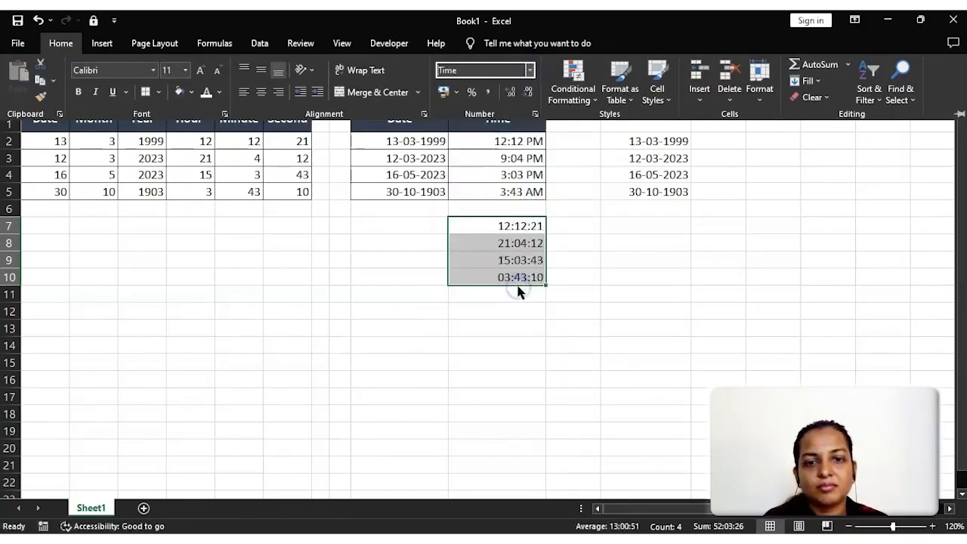
left_click(559, 308)
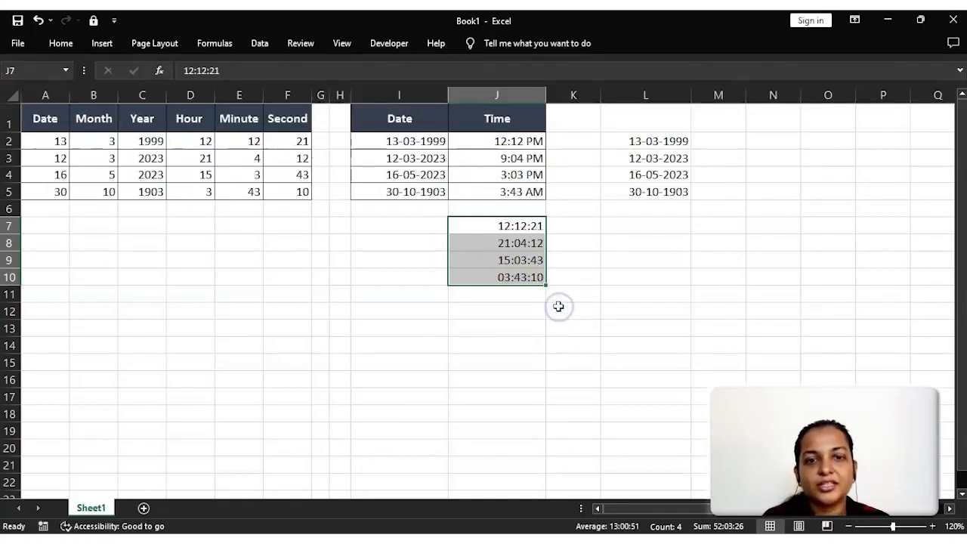
left_click(558, 307)
- Change the time format of cell J7 to the 1.30.55 PM type
left_click_drag(512, 277, 519, 228)
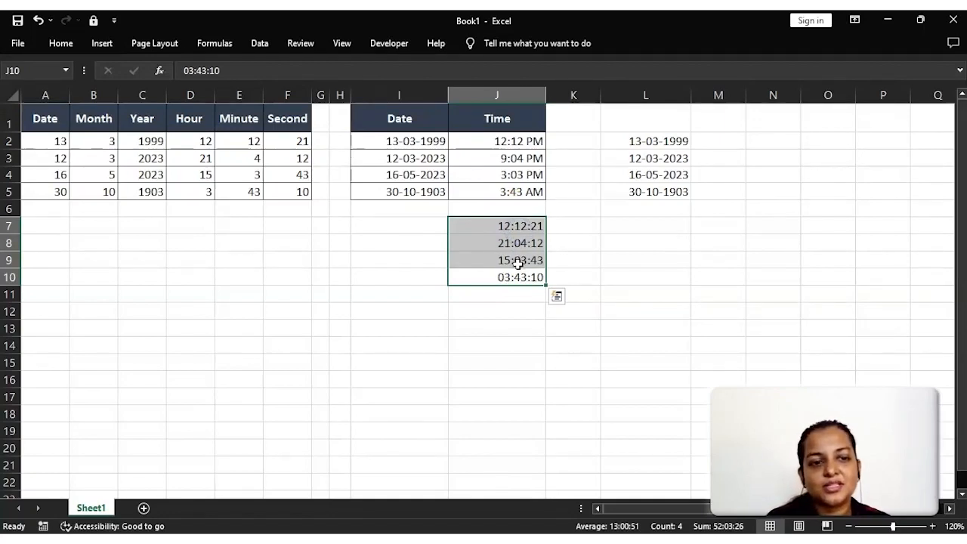
left_click(518, 263)
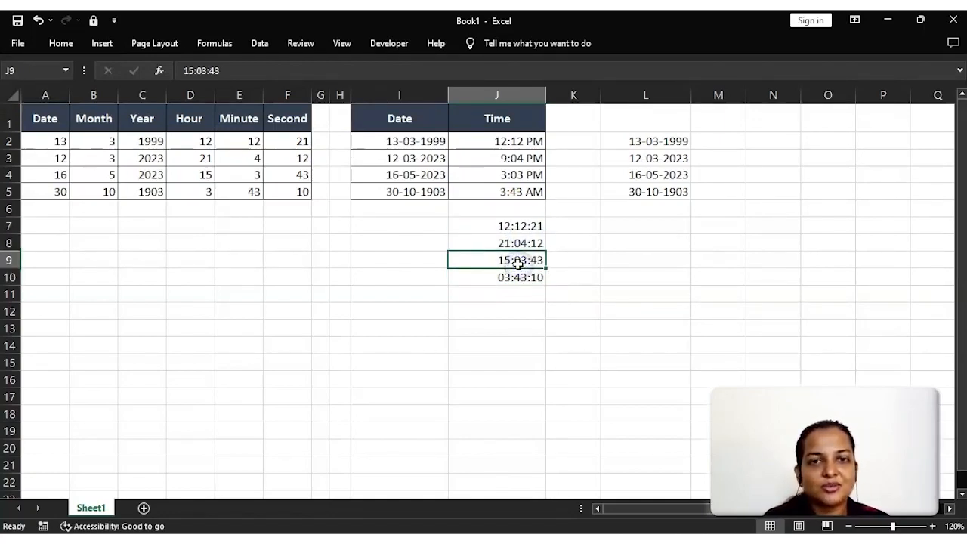
left_click(515, 225)
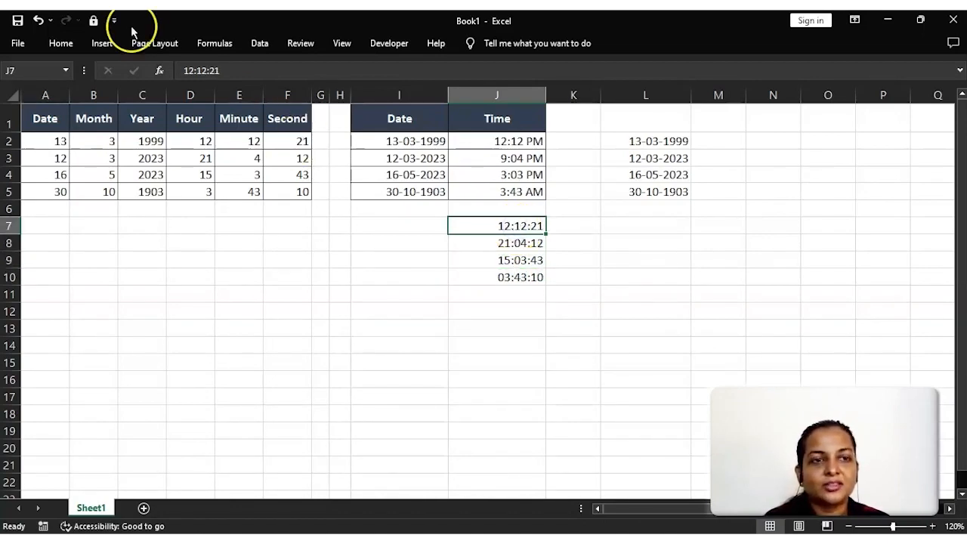
left_click(81, 41)
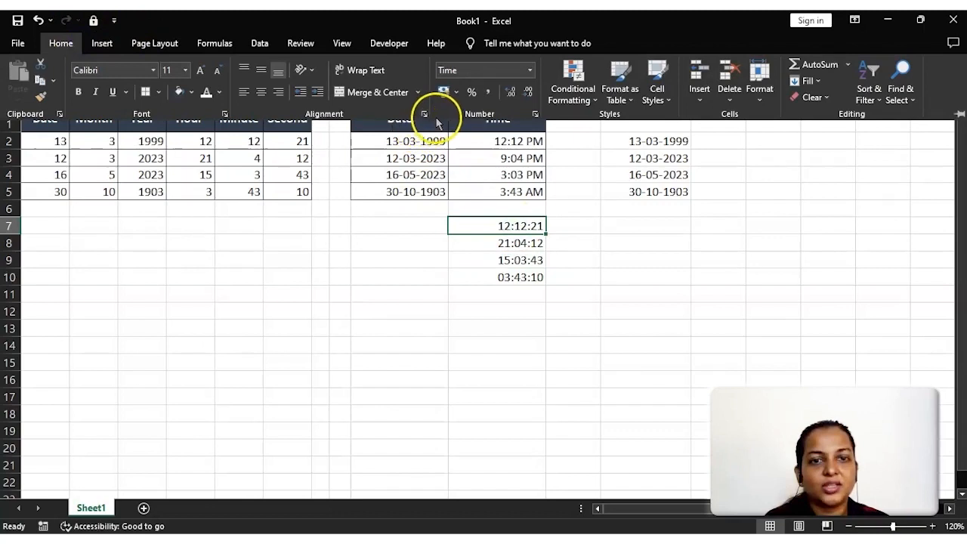
left_click(536, 114)
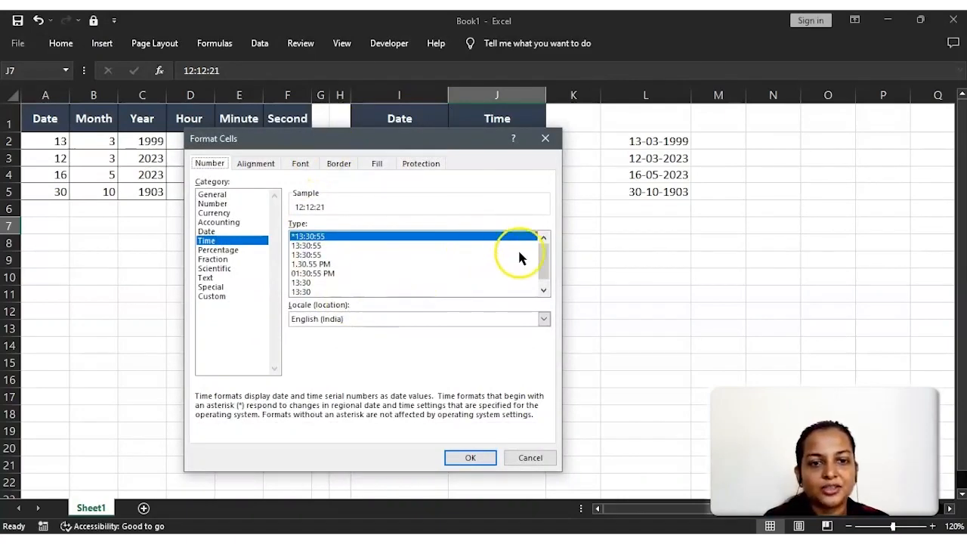
mouse_move(541, 255)
left_mouse_down()
mouse_move(544, 280)
mouse_move(543, 262)
left_mouse_up()
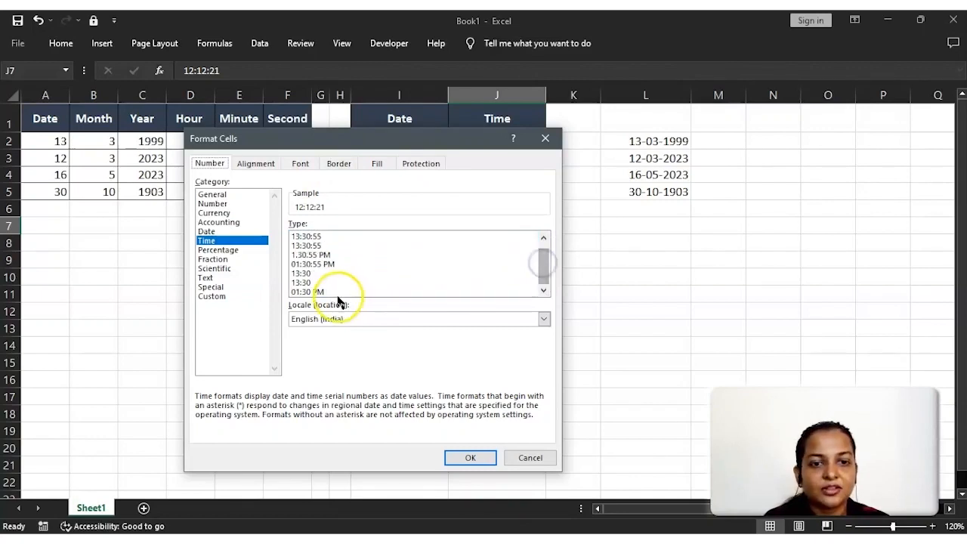
left_click(329, 319)
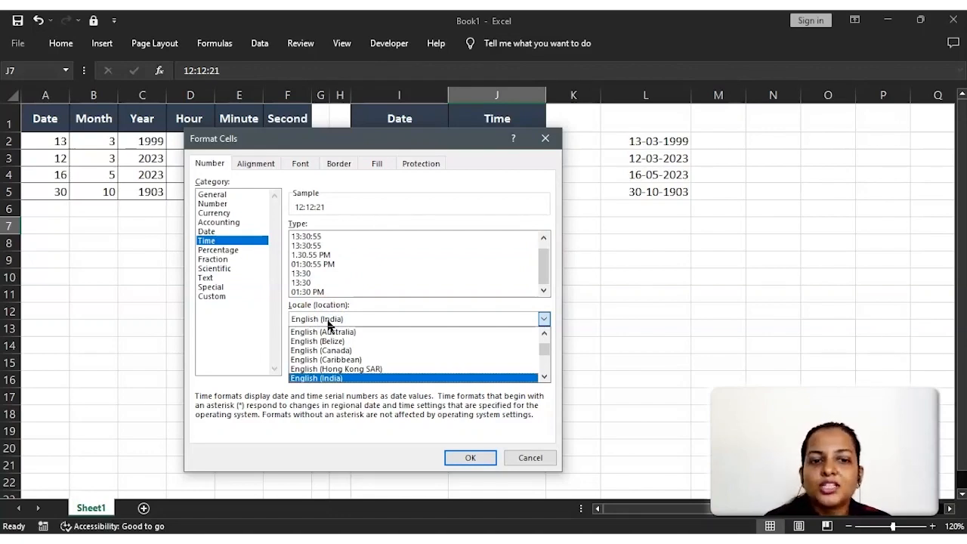
left_click(544, 238)
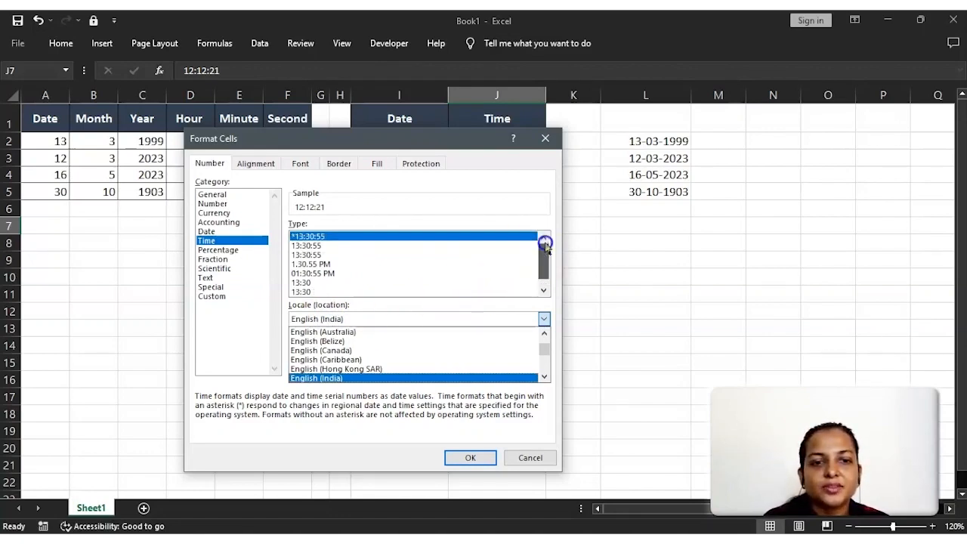
left_click(331, 264)
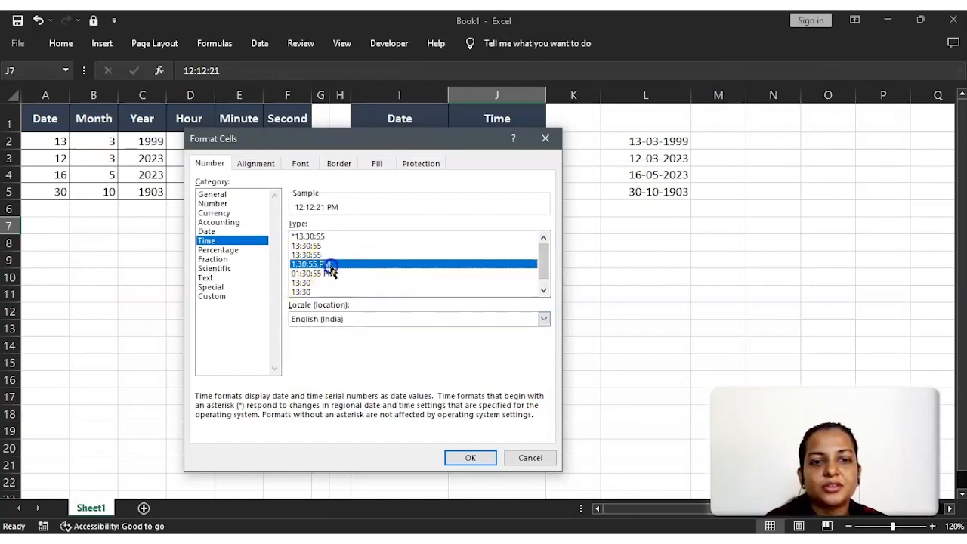
left_click(467, 457)
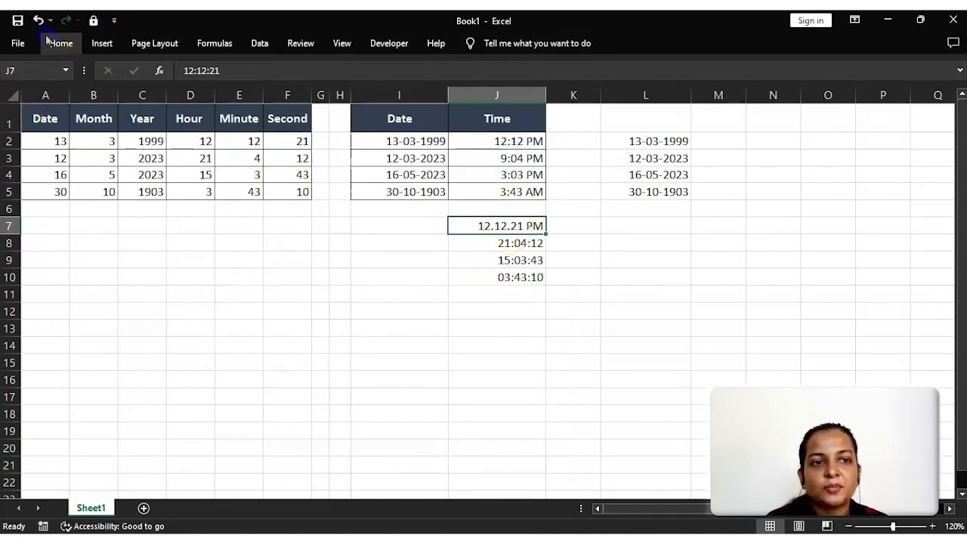
- Copy the format of J7 onto the other pasted times in J8:J10 with Format Painter
left_click(40, 97)
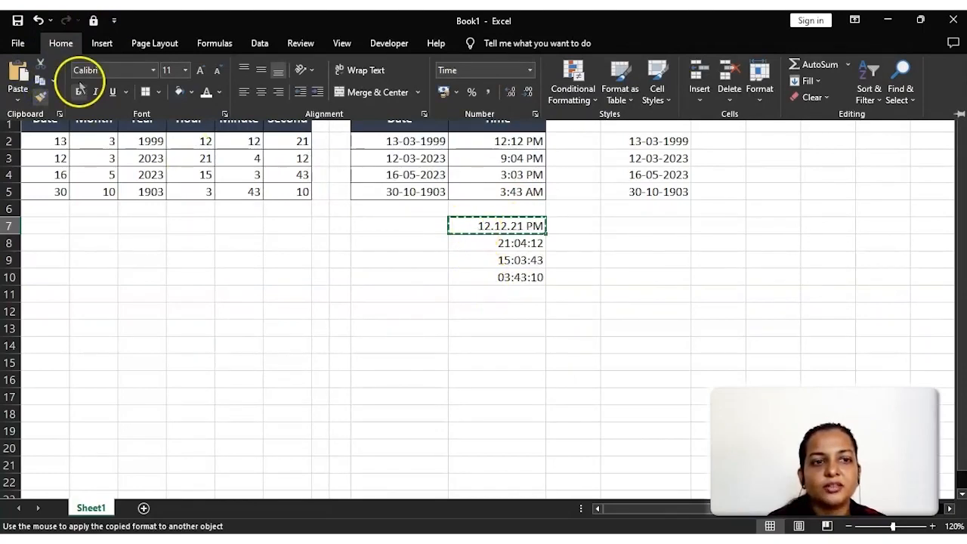
left_click(71, 47)
left_click_drag(534, 244, 529, 278)
left_click(540, 362)
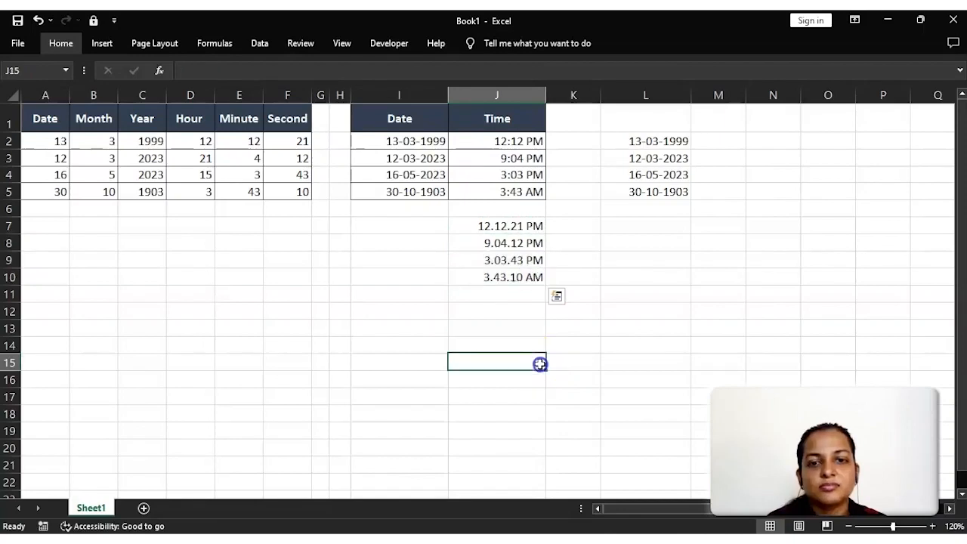